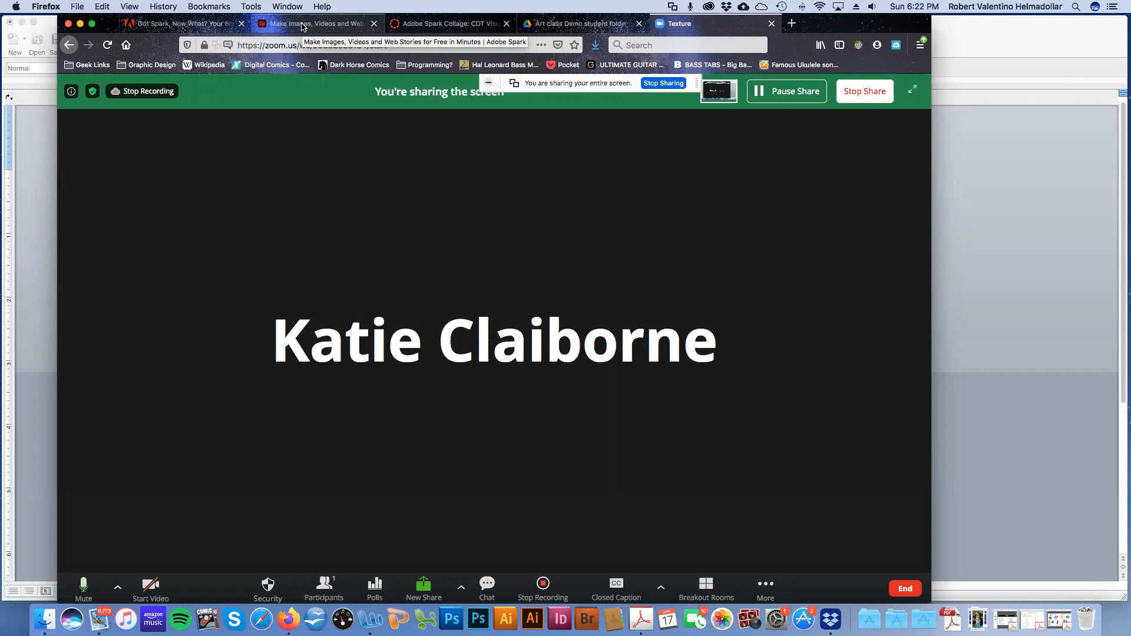
Switch to the Adobe Spark page and start a new photo collage project.
left_click(301, 25)
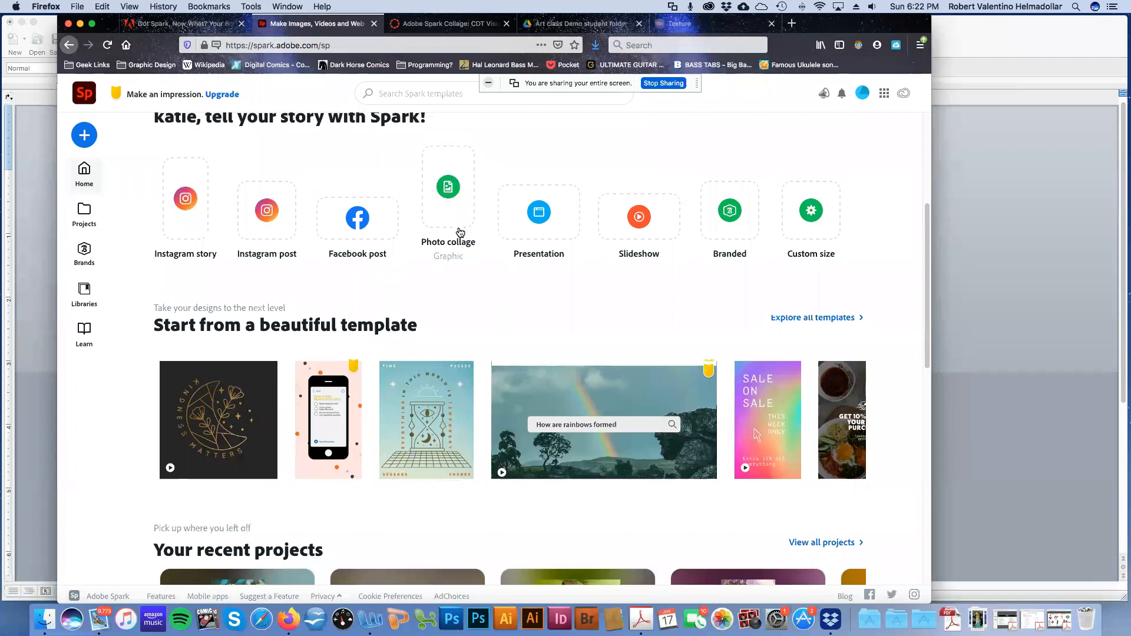
scroll(460, 233, "up", 5)
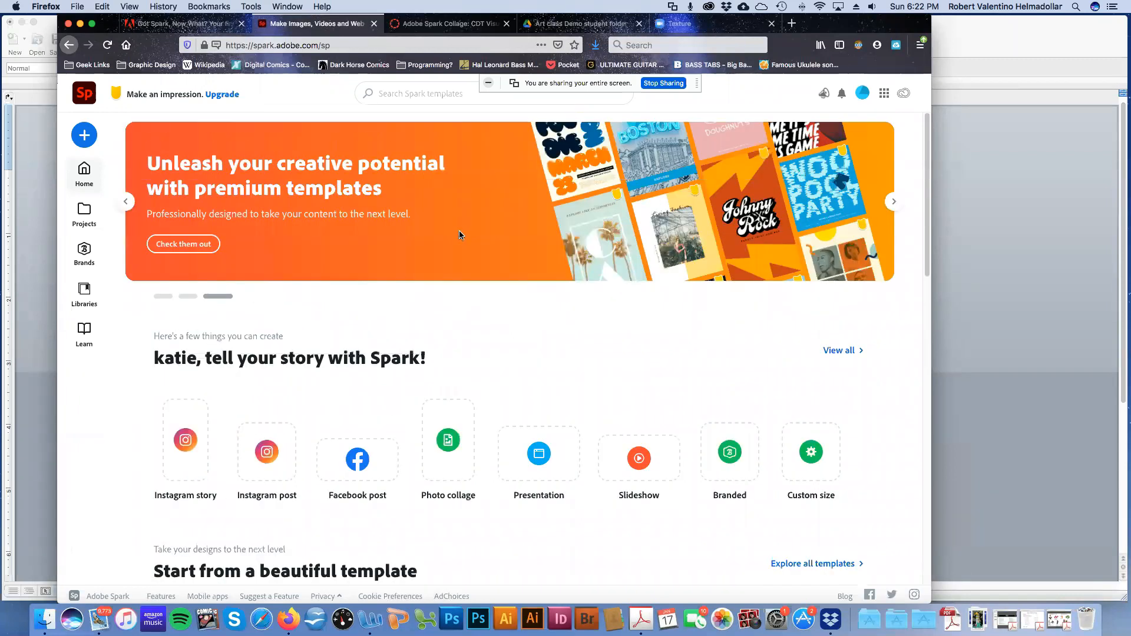
scroll(461, 234, "down", 1)
scroll(465, 350, "down", 2)
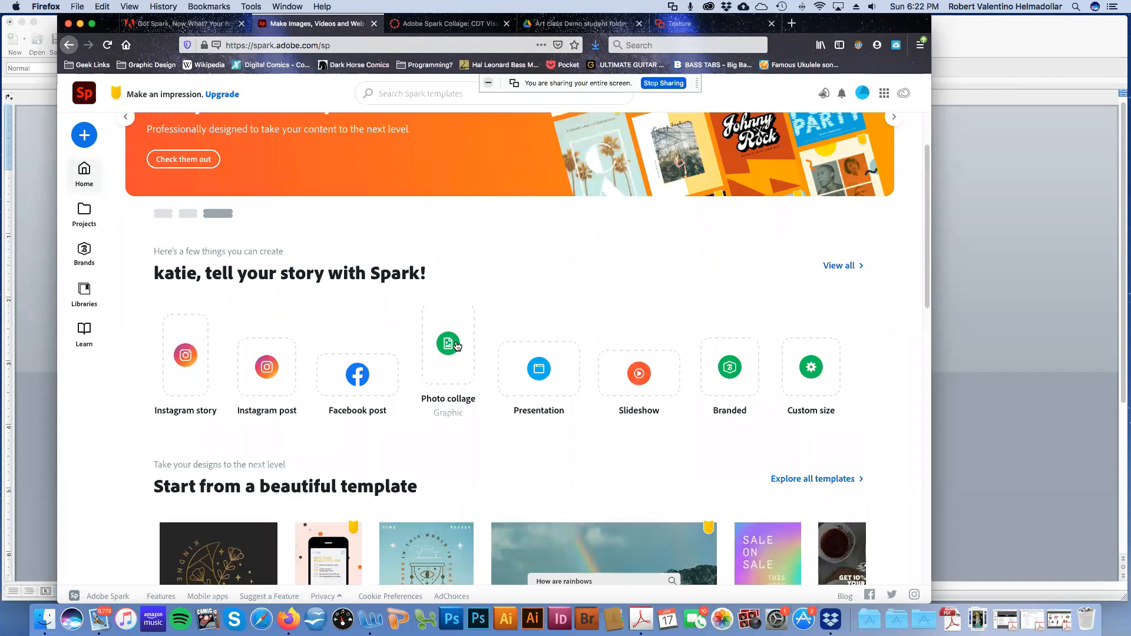
scroll(458, 346, "down", 1)
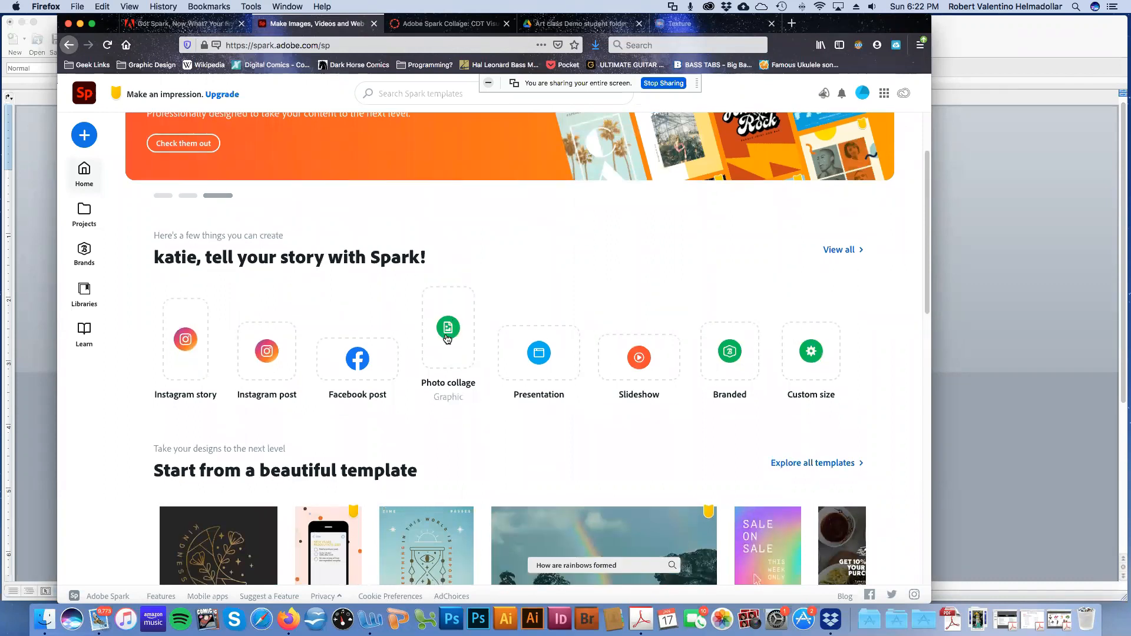
left_click(449, 330)
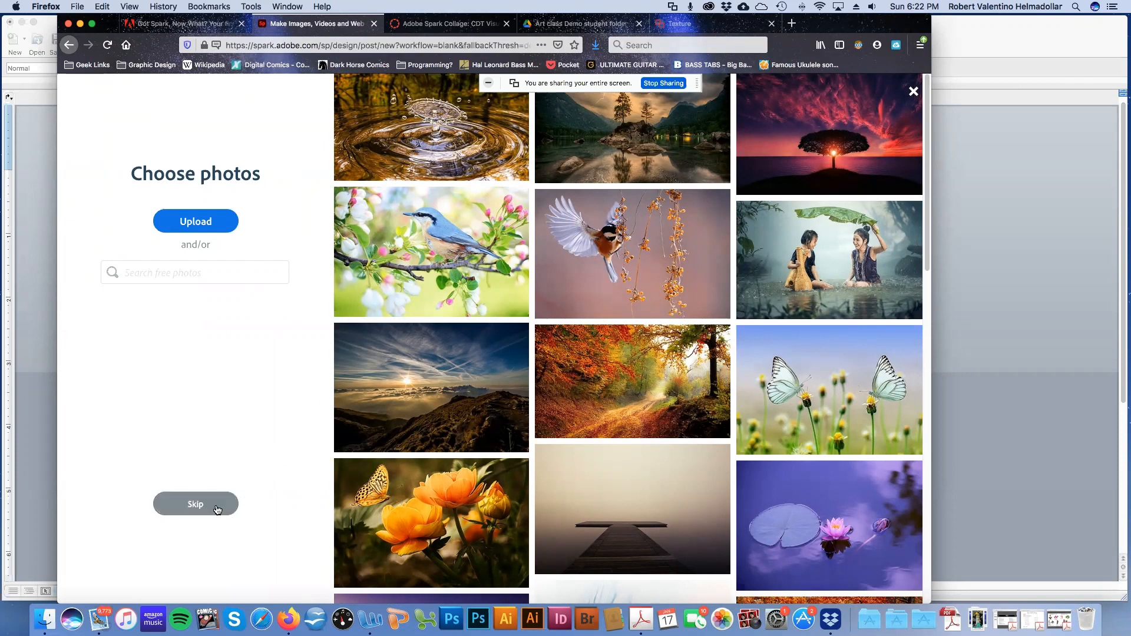
Skip choosing photos and create the collage at the 11 x 17 in Poster size.
left_click(195, 505)
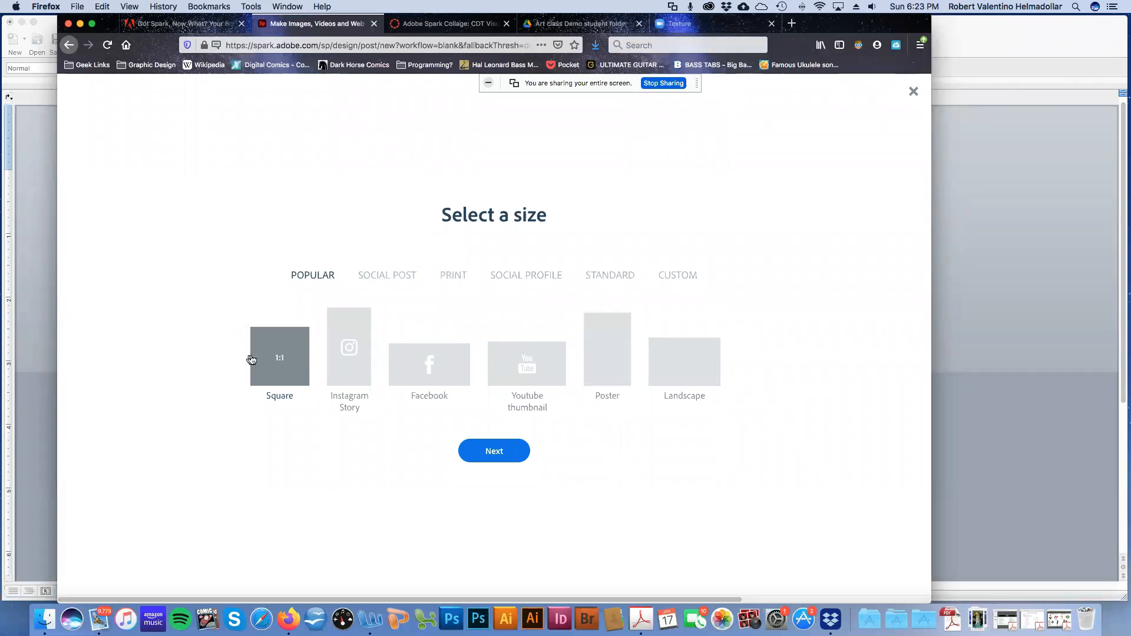
left_click(606, 359)
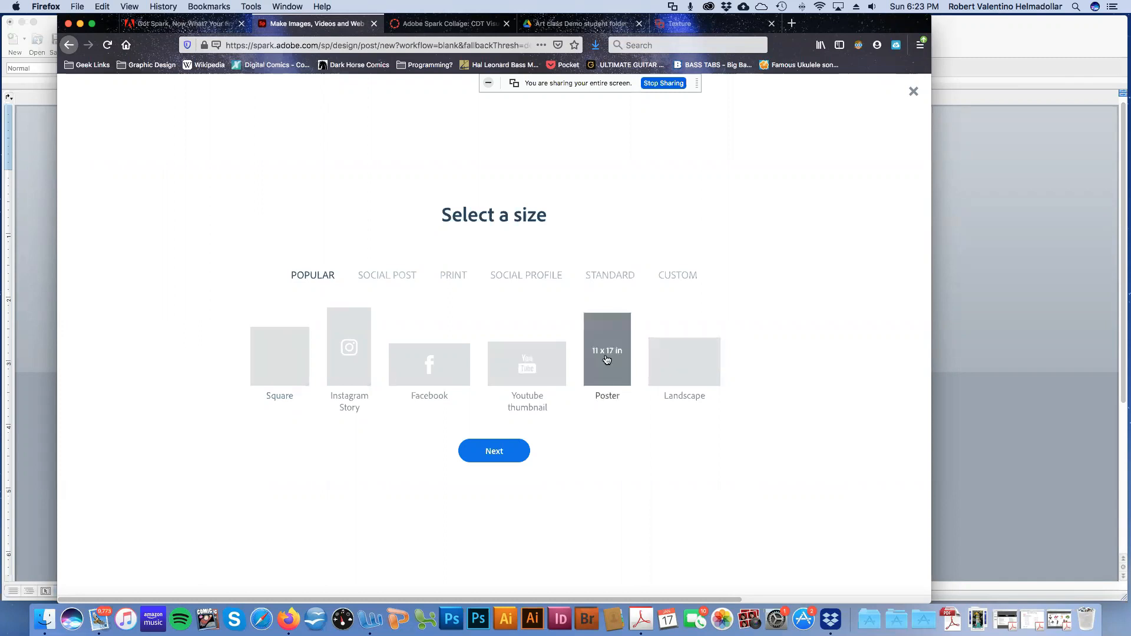
left_click(510, 453)
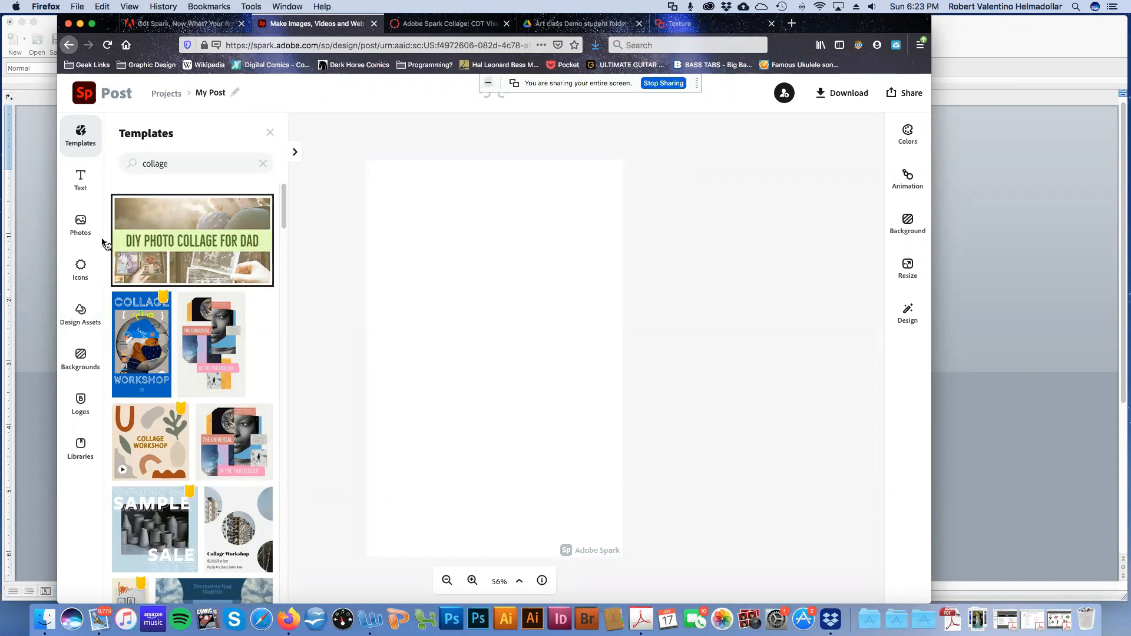
Add the green moss photo File_000.jpeg from the Google Drive folder Art class Demo student folder.
left_click(81, 222)
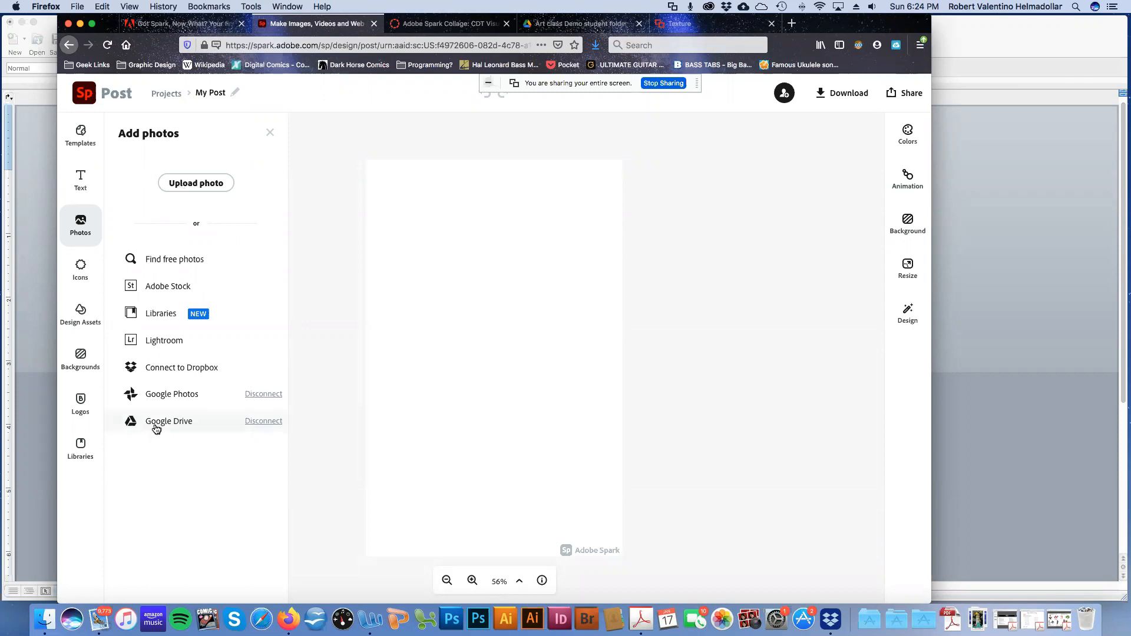
left_click(155, 422)
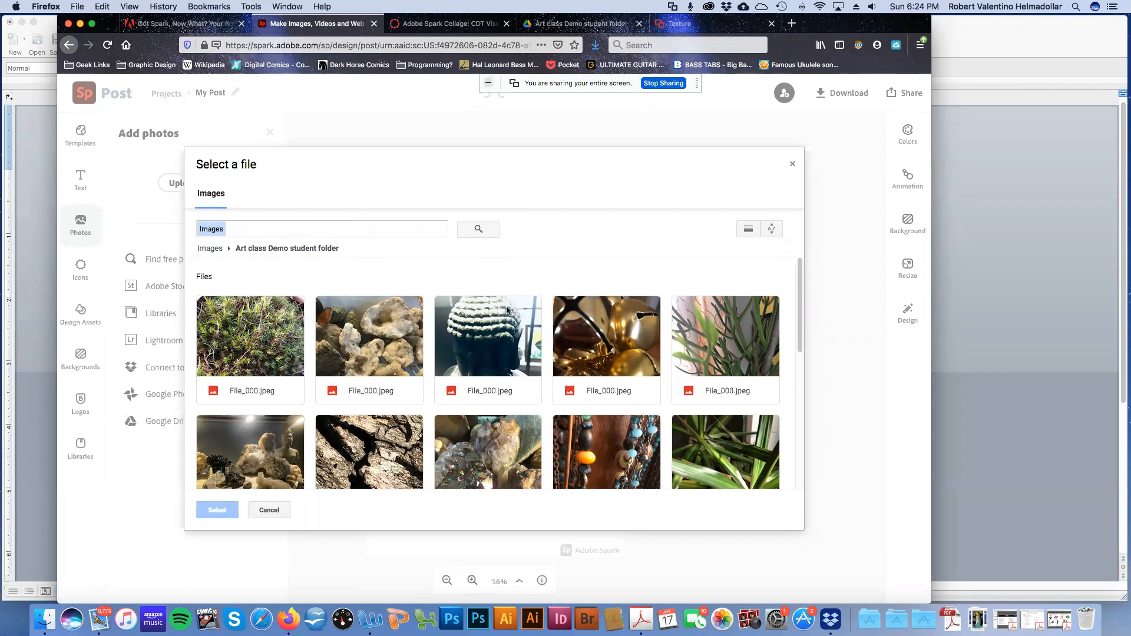
double_click(263, 340)
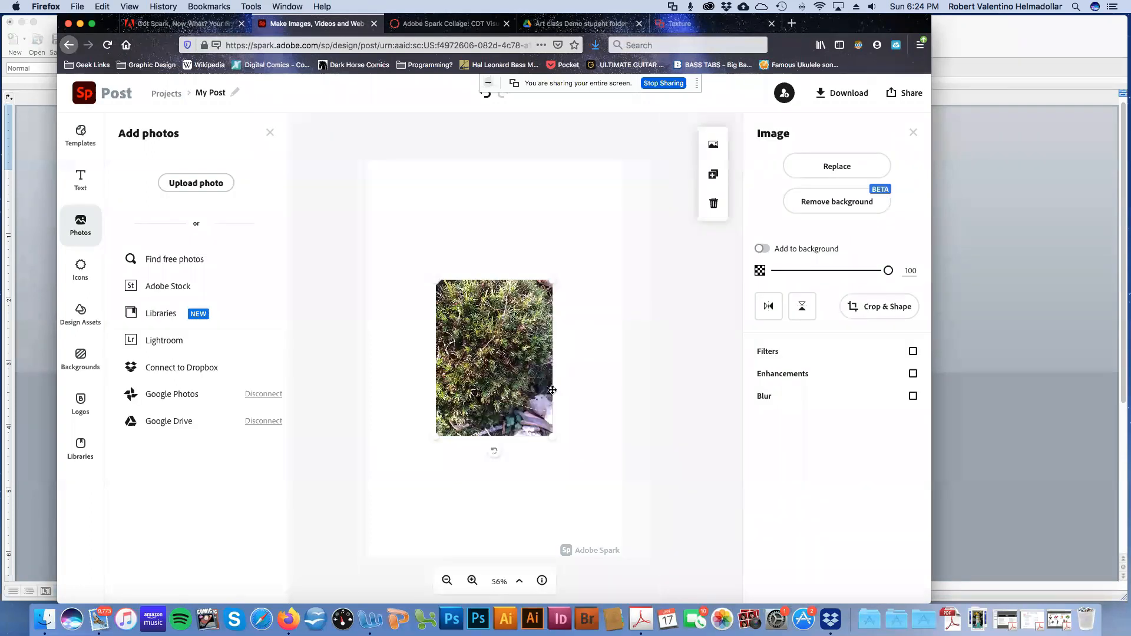
Try cropping the moss photo to a circle with the image shifted slightly down, and undo the crop.
left_click(871, 305)
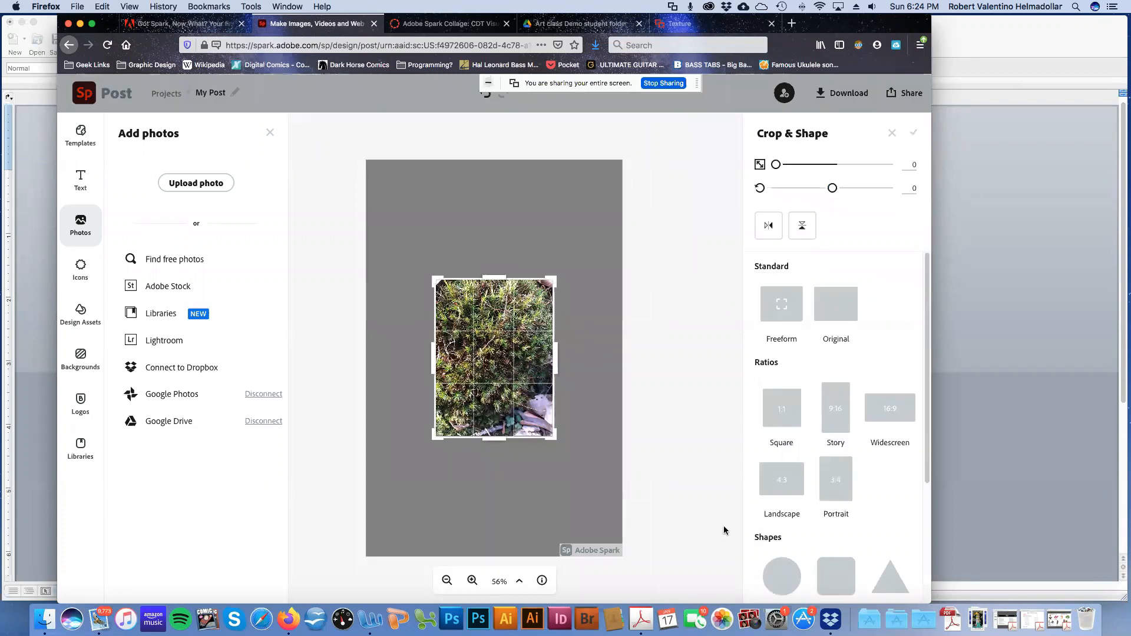
left_click(782, 571)
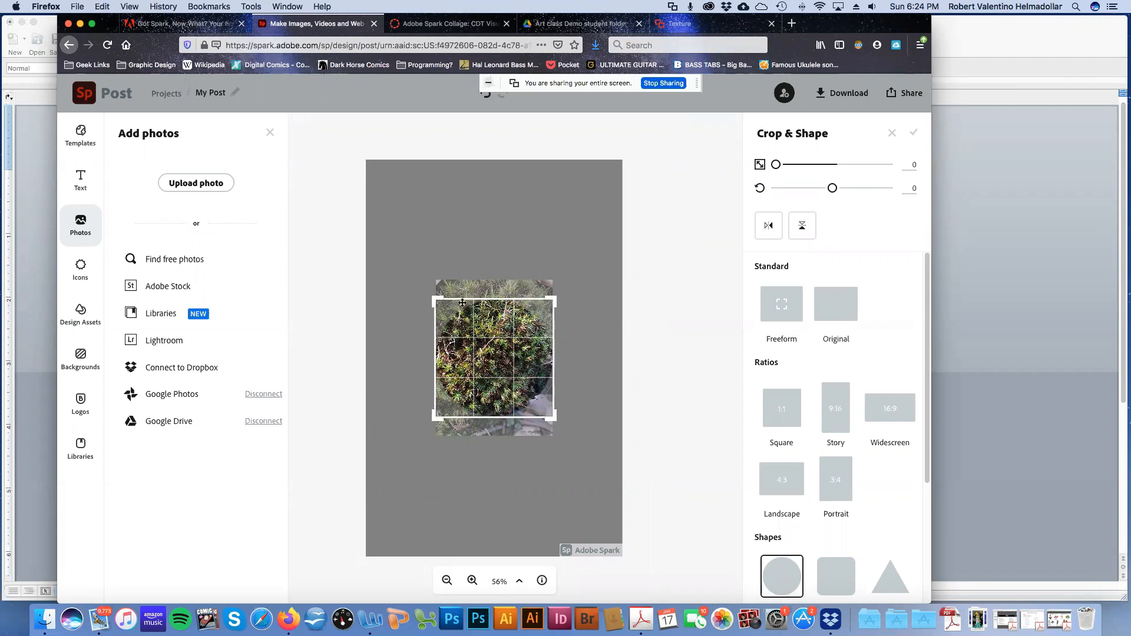
left_click_drag(465, 301, 460, 305)
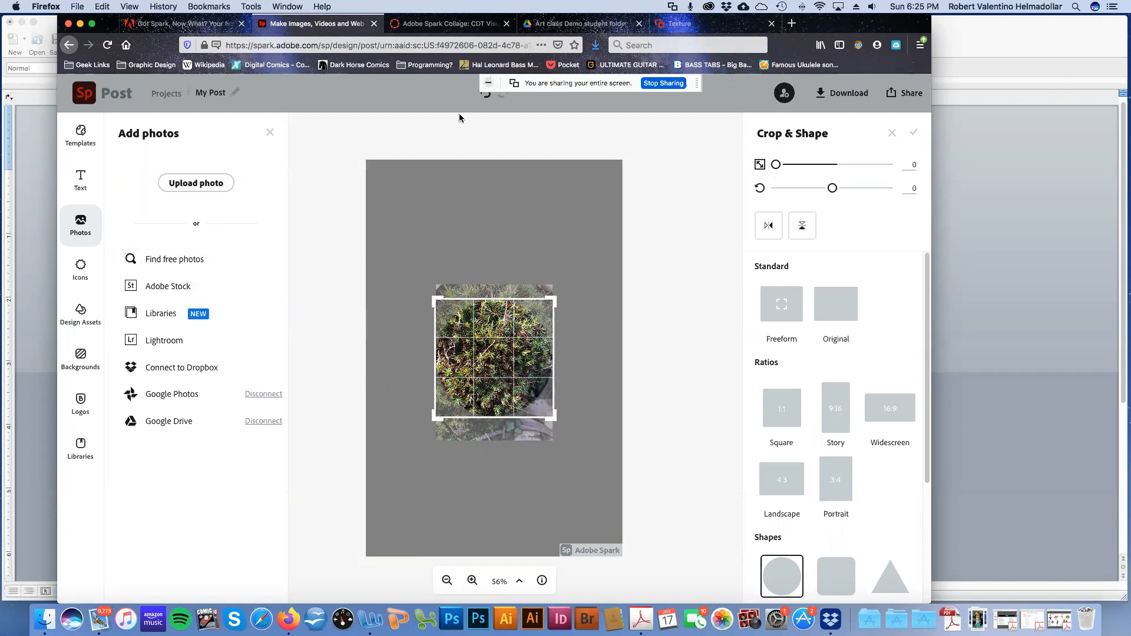
left_click(490, 116)
left_click(482, 89)
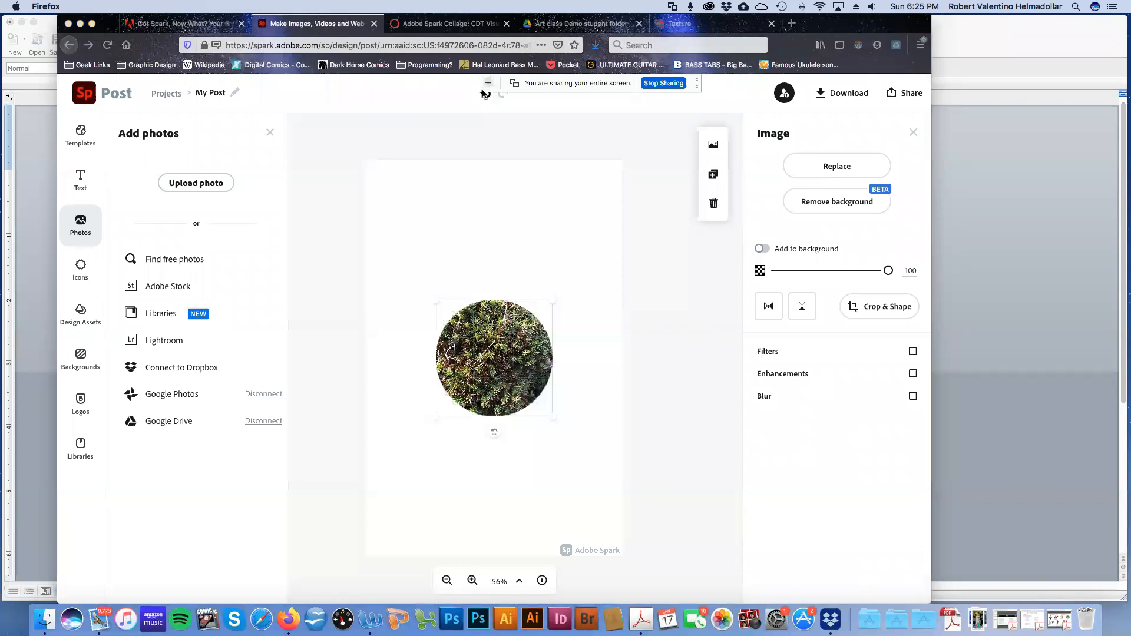
left_click(488, 99)
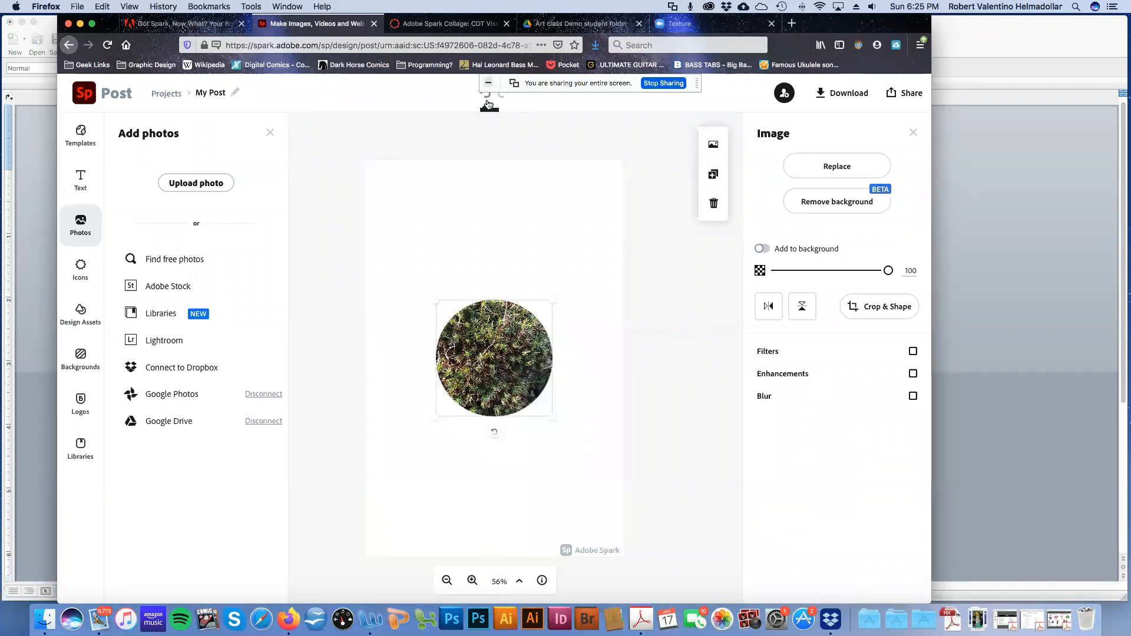
left_click(489, 101)
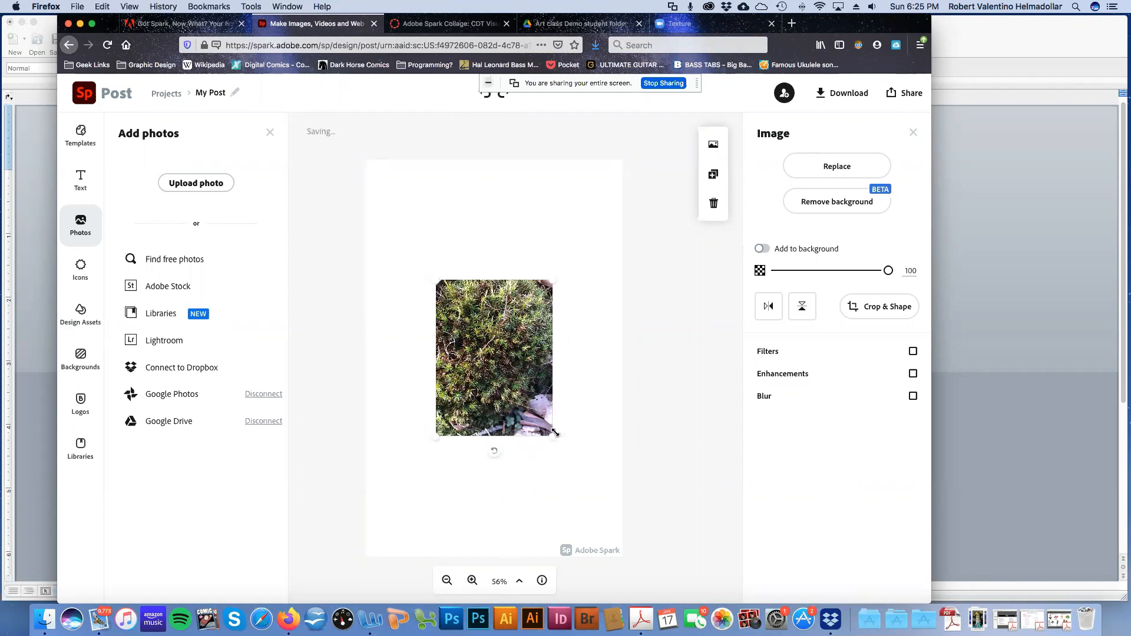
Crop the moss photo to a circle shape and shift the image down inside it to exclude the leaves.
left_click(859, 305)
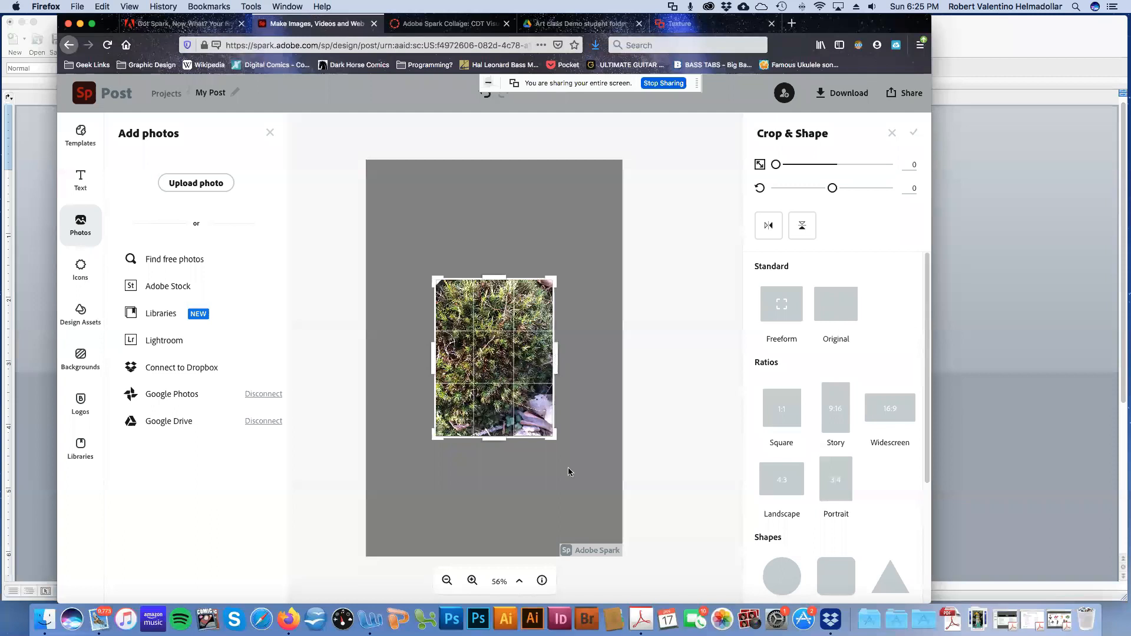
left_click_drag(554, 438, 581, 429)
left_click(790, 575)
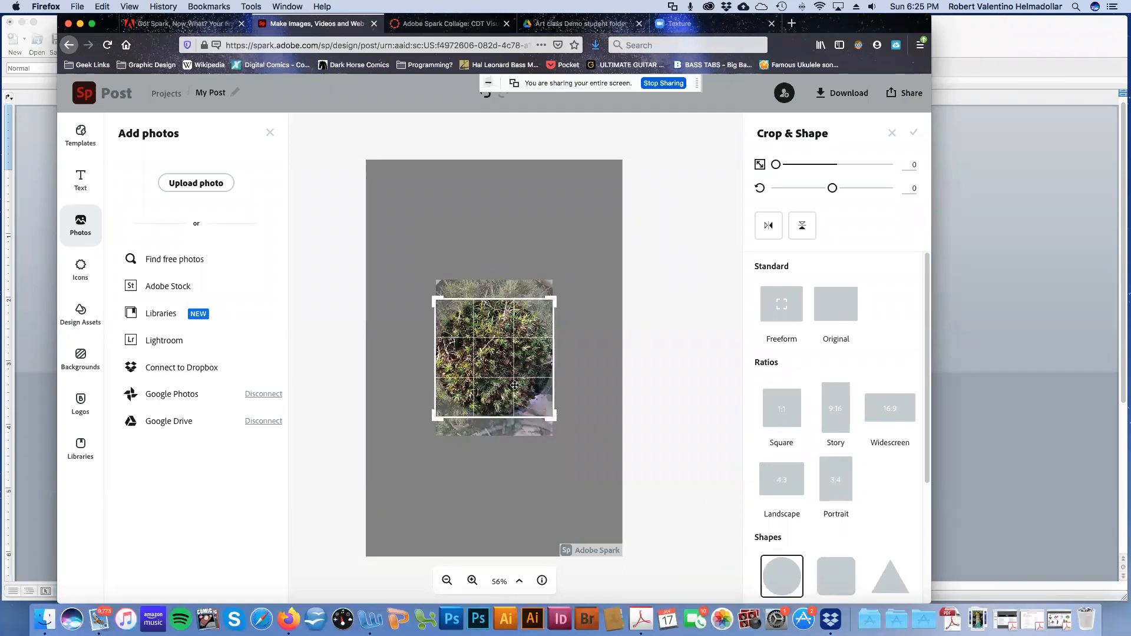
mouse_move(480, 359)
left_mouse_down()
mouse_move(490, 381)
mouse_move(478, 372)
left_mouse_up()
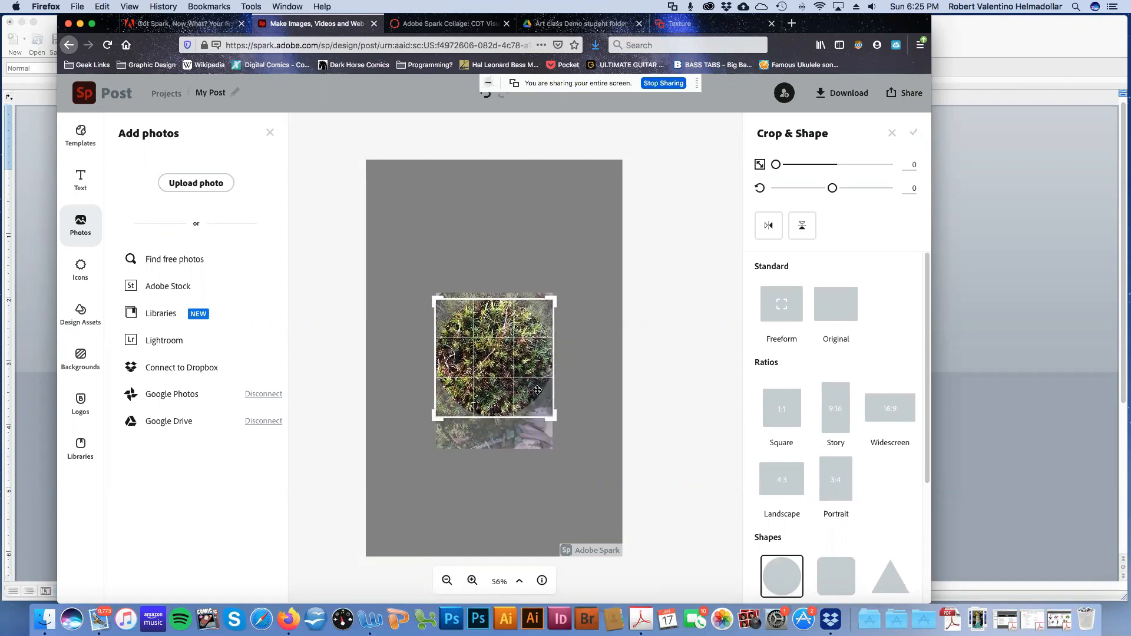
key("Return")
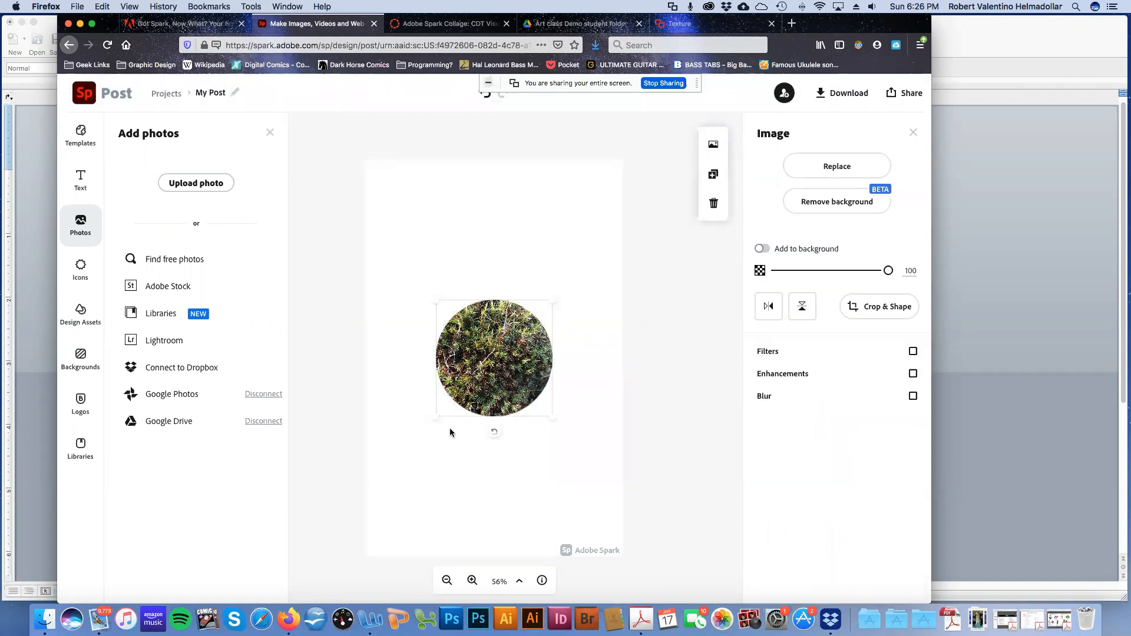
Enlarge the moss circle and place it in the page's upper left area, running off the left edge.
left_click_drag(435, 418, 353, 498)
left_click_drag(429, 402, 402, 280)
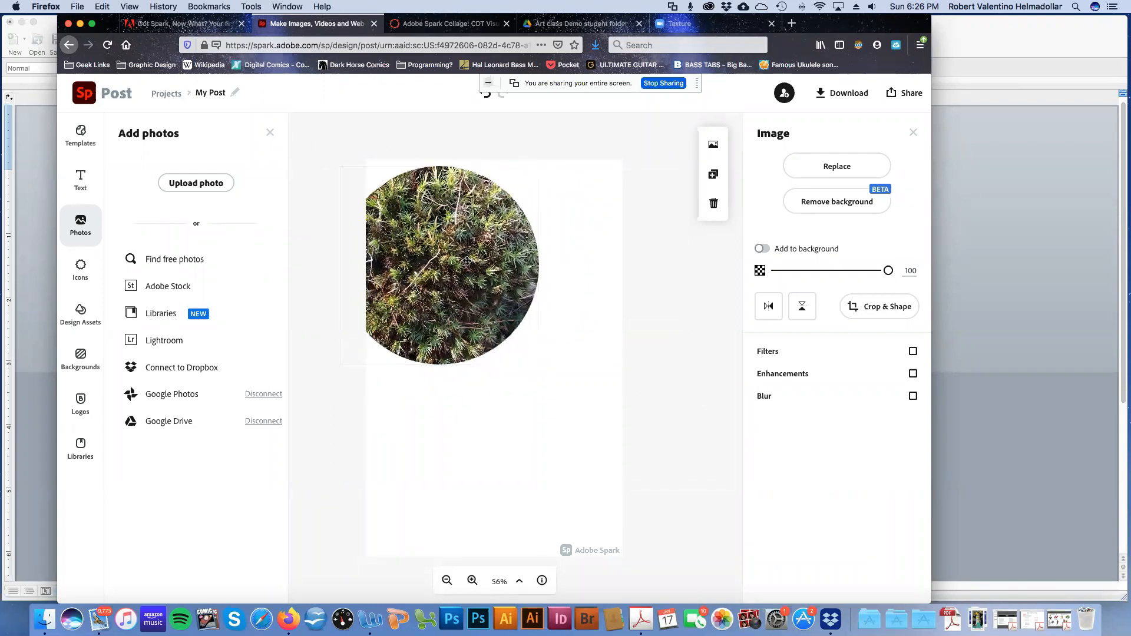
left_click(560, 429)
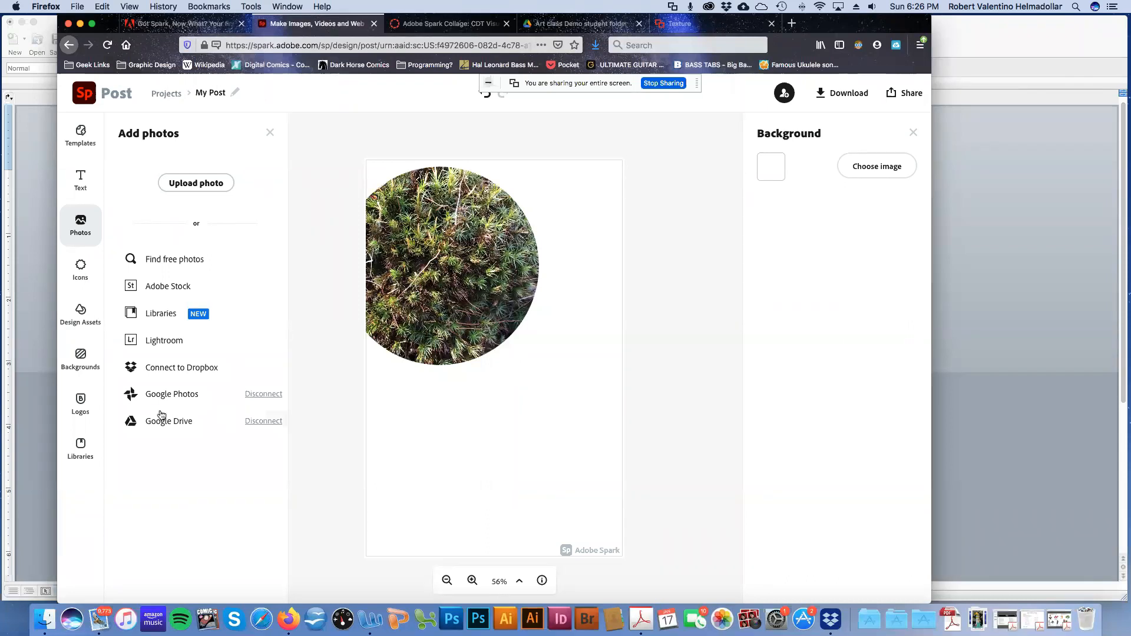
Add the crystals and stones photo File_001.jpeg from the same Google Drive folder to the page.
left_click(191, 422)
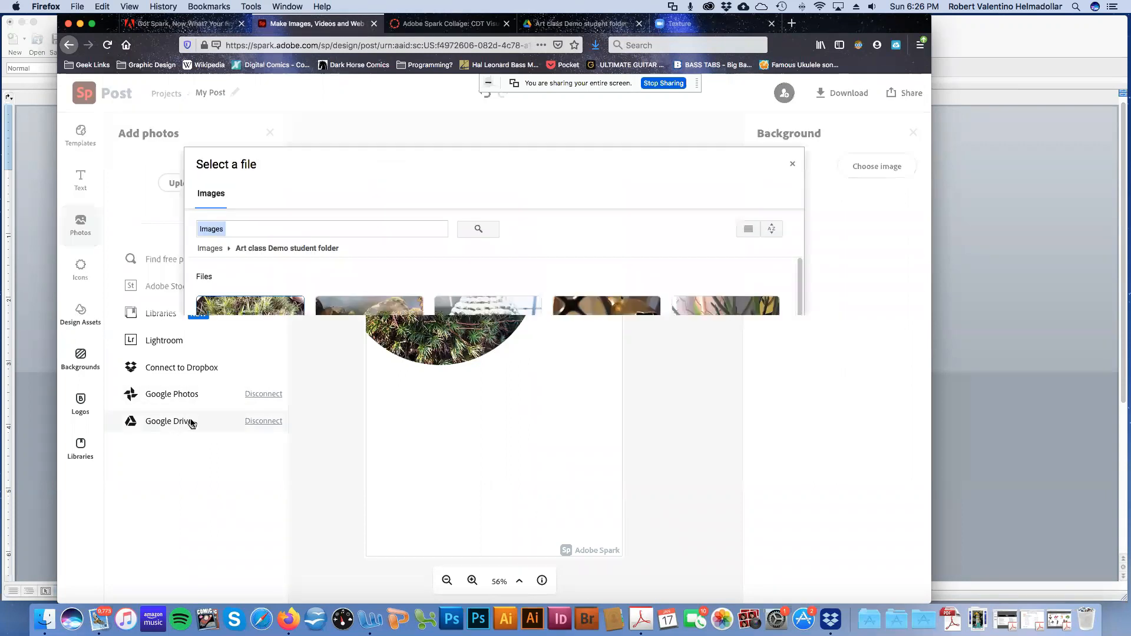
scroll(321, 413, "down", 2)
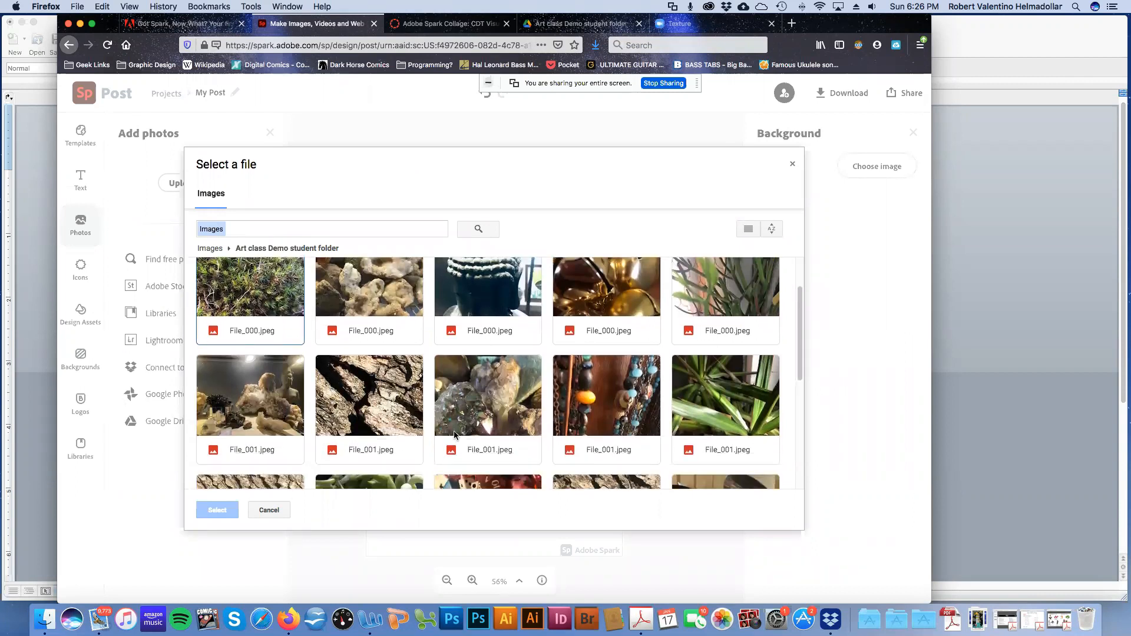
scroll(472, 390, "up", 1)
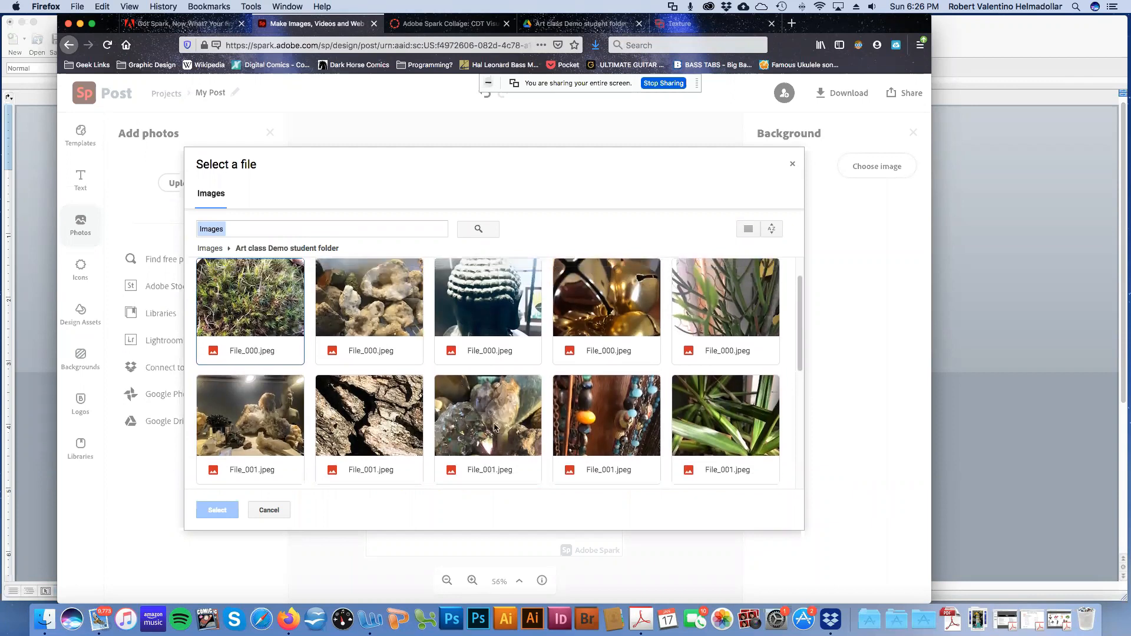
scroll(489, 424, "up", 1)
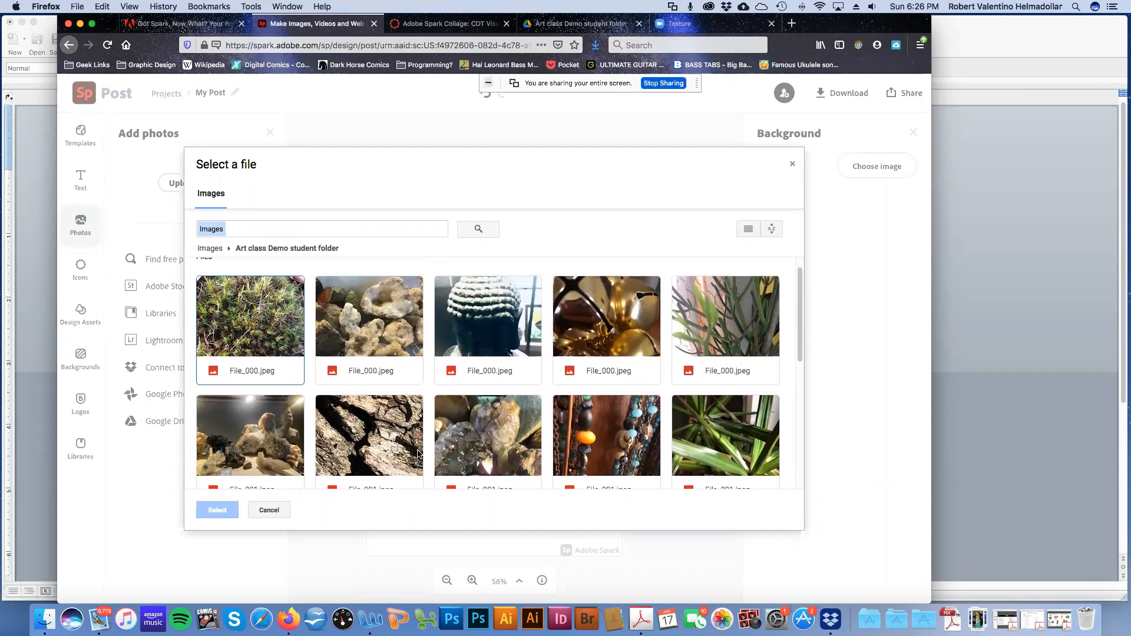
left_click(516, 440)
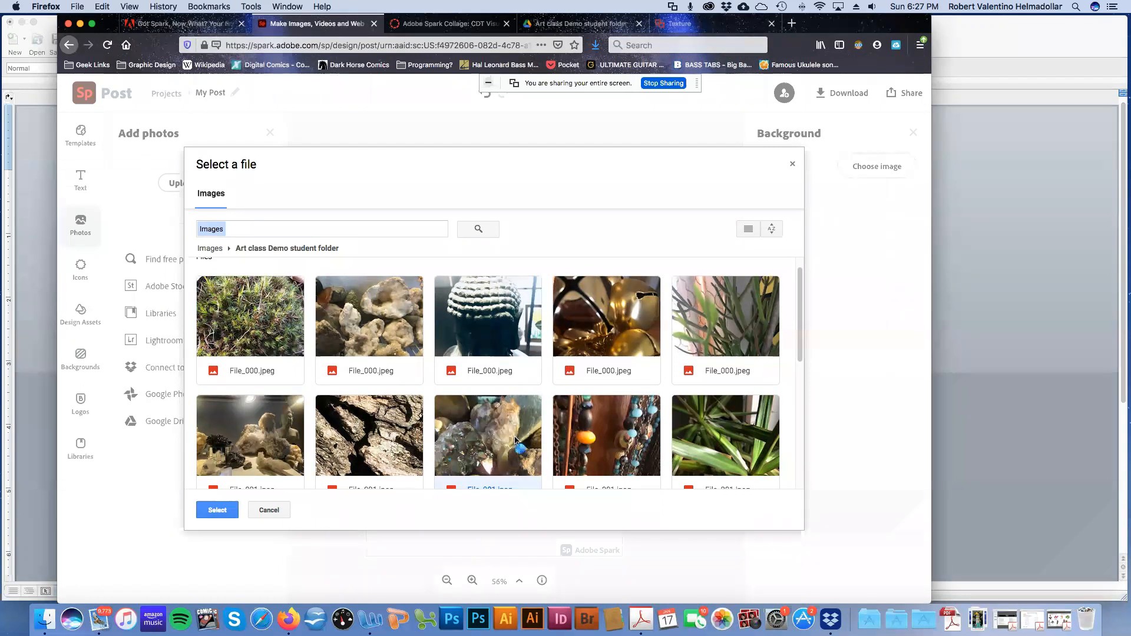
double_click(515, 441)
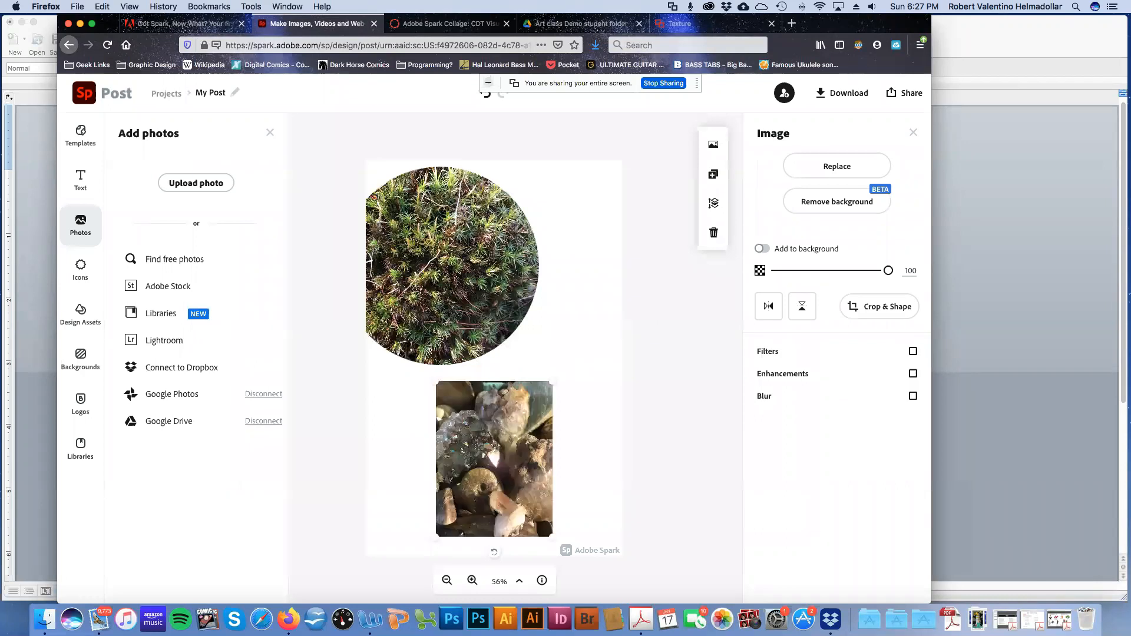
Enlarge the crystals photo and fit it into the page's lower left corner, overlapping the bottom of the moss circle.
left_click_drag(436, 382, 381, 318)
left_click_drag(434, 391, 425, 400)
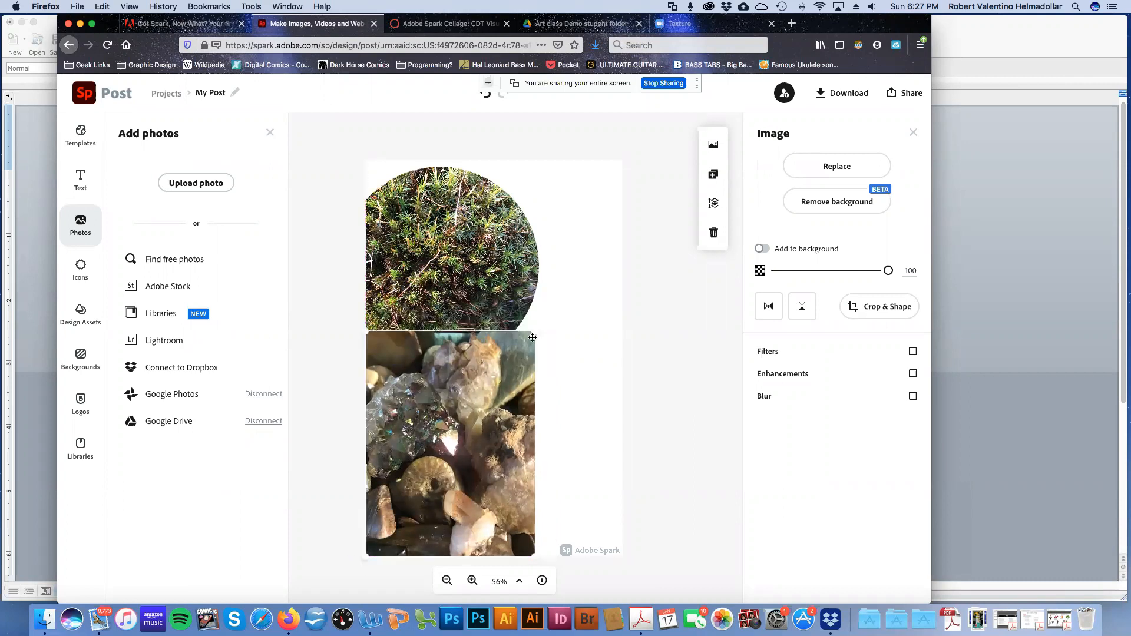
left_click_drag(535, 331, 552, 315)
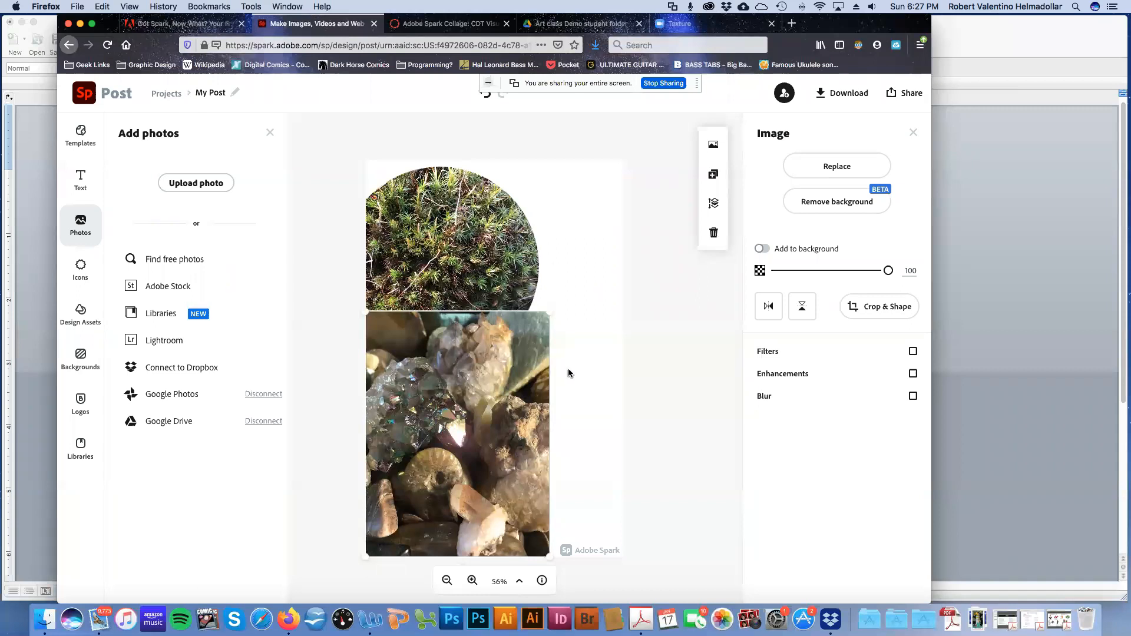
Send the crystals photo one layer back, behind the moss circle, and deselect it.
left_click(714, 206)
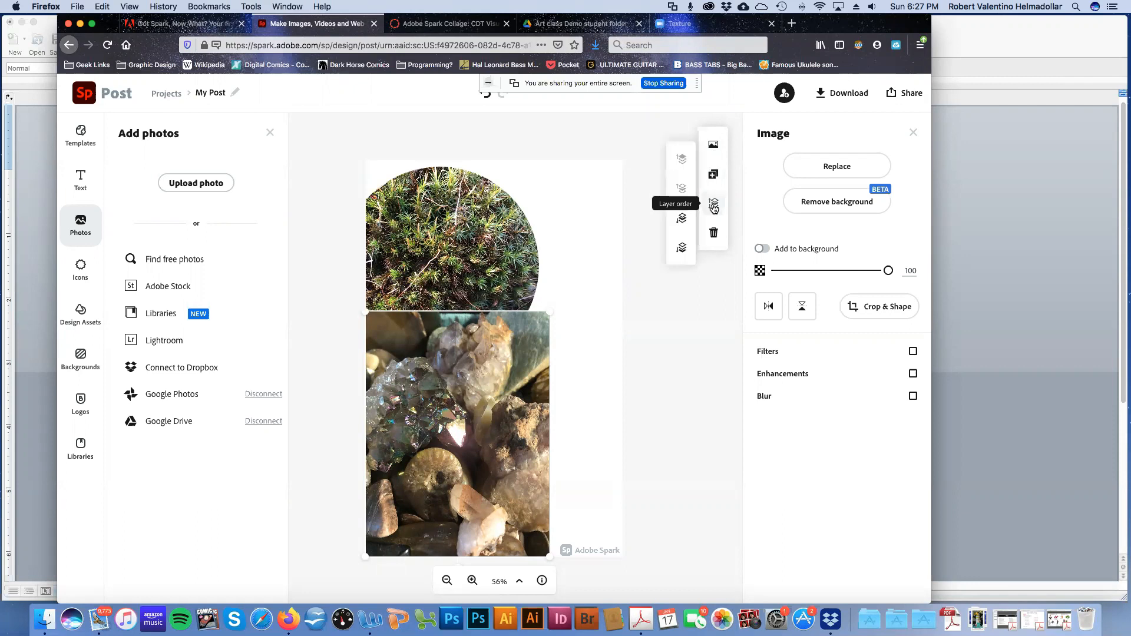
left_click(686, 219)
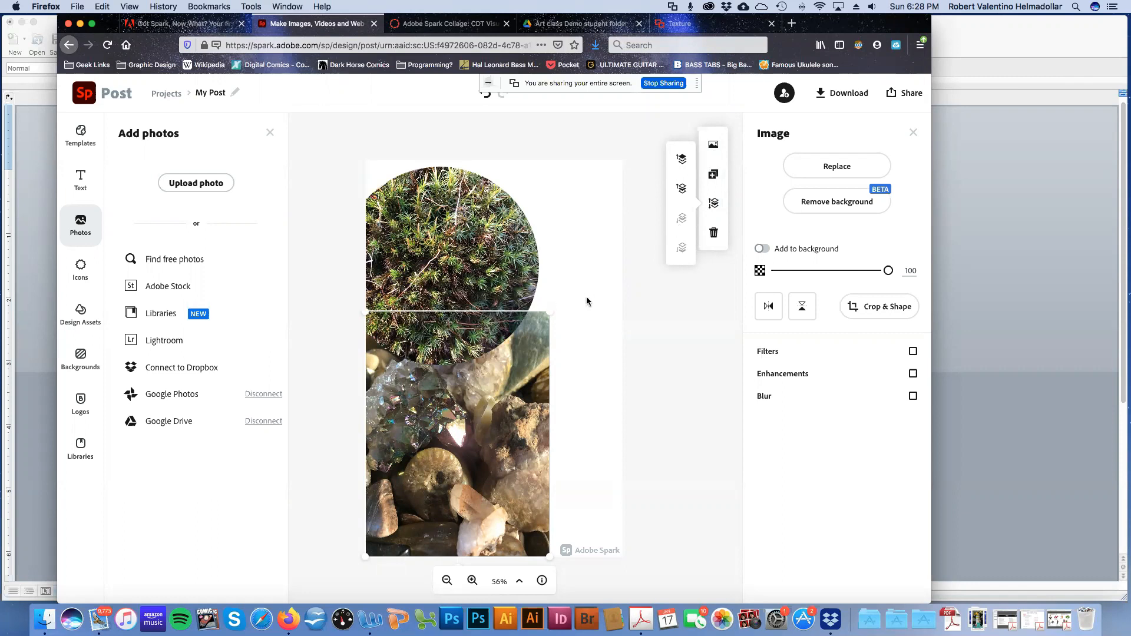
left_click(599, 321)
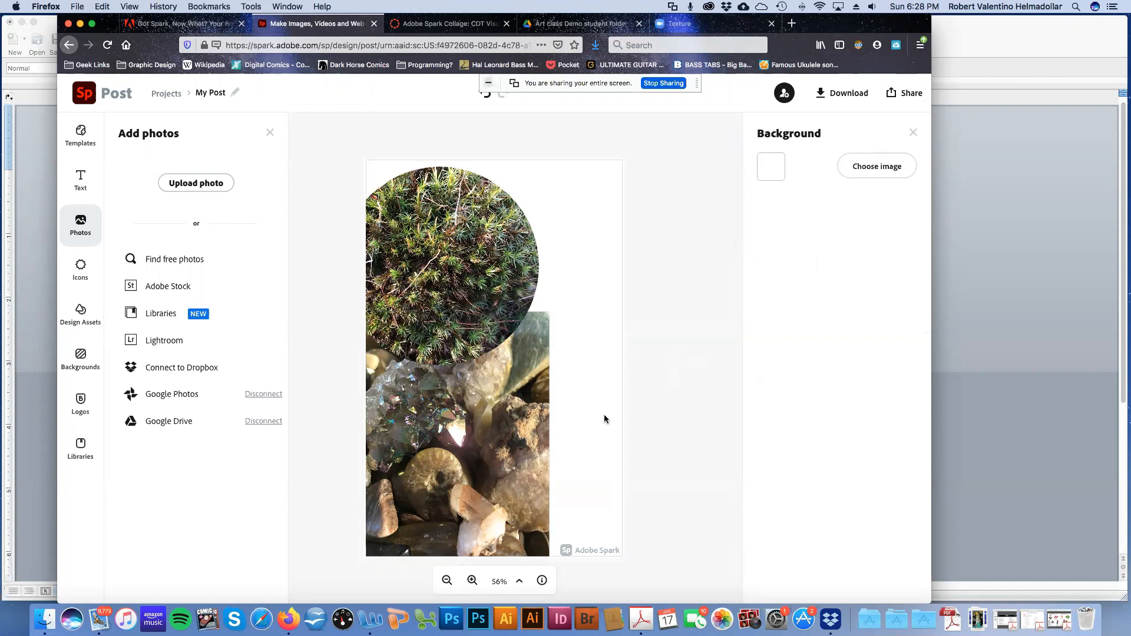
Try the Grayscale, Darken, Contrast, Matte, Lighten, Colorize and Multiply filters on the crystals photo and turn its filters off again.
left_click(494, 419)
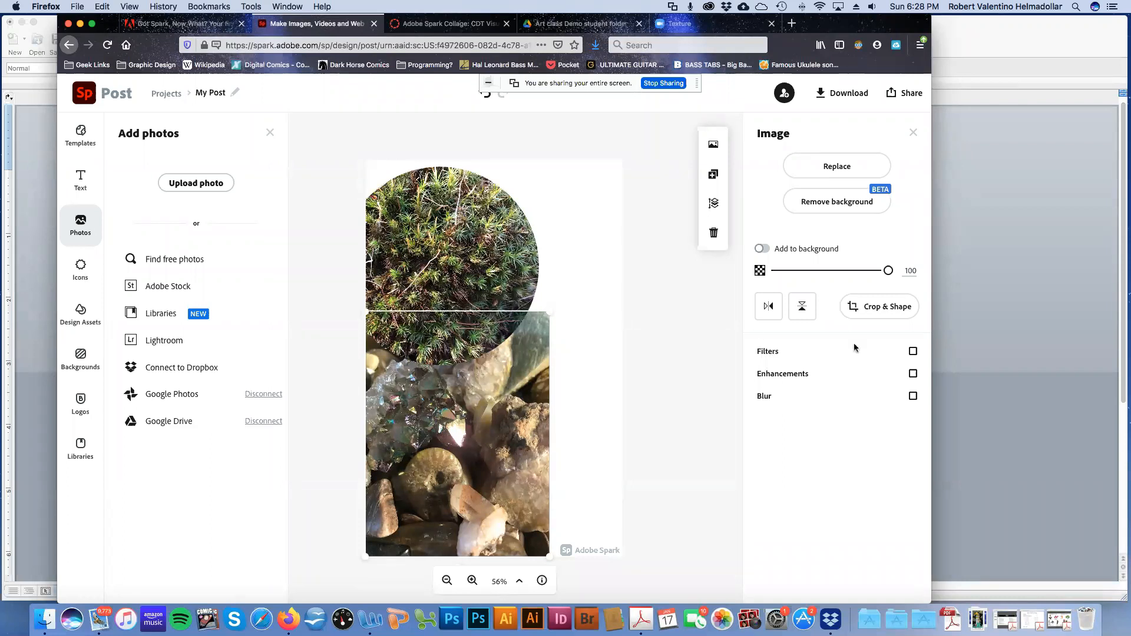
left_click(774, 352)
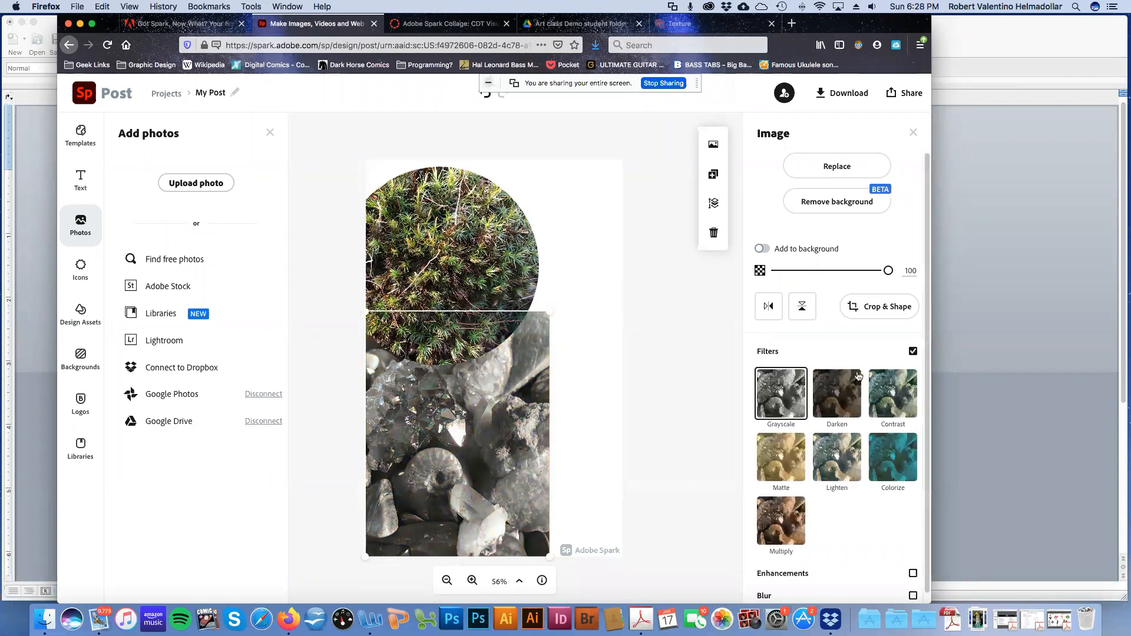
left_click(837, 399)
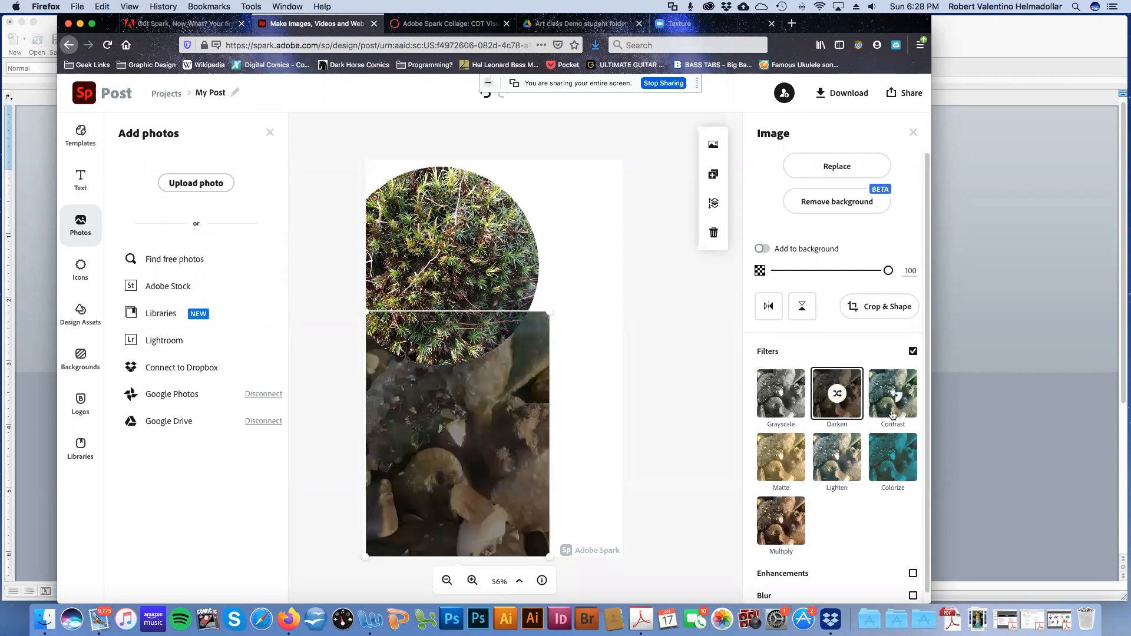
left_click(892, 414)
left_click(778, 466)
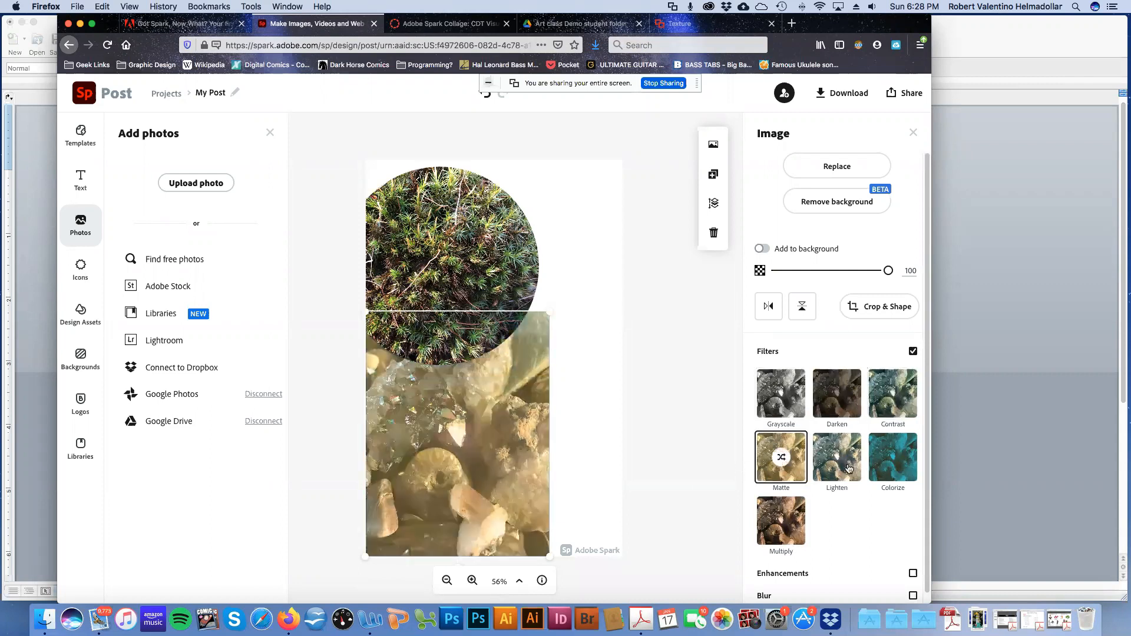
left_click(848, 469)
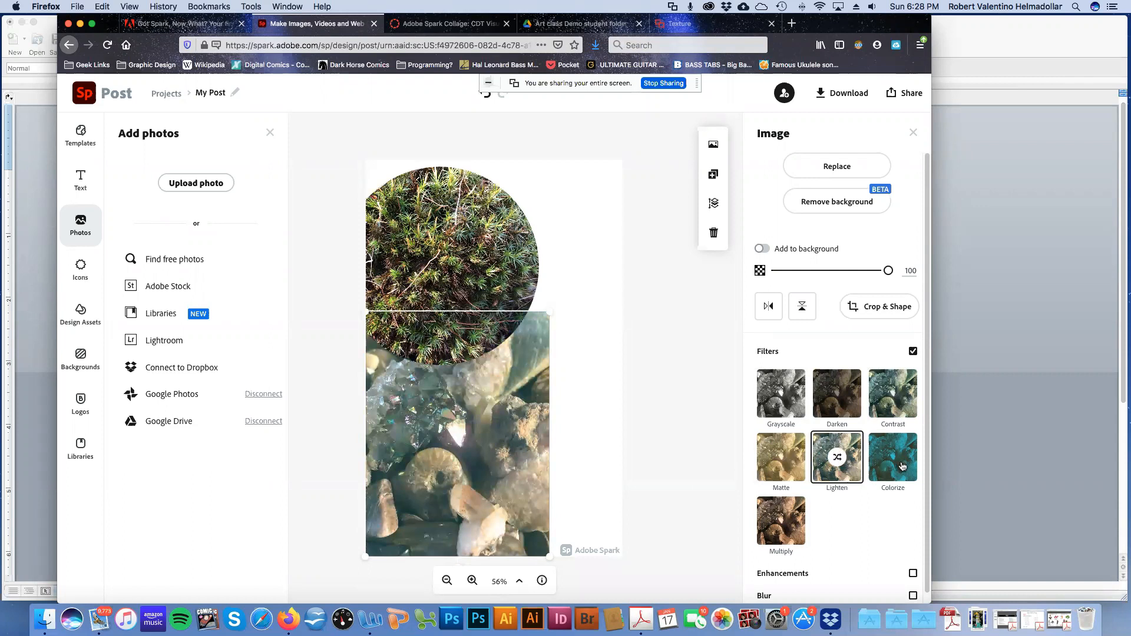
left_click(883, 466)
left_click(789, 462)
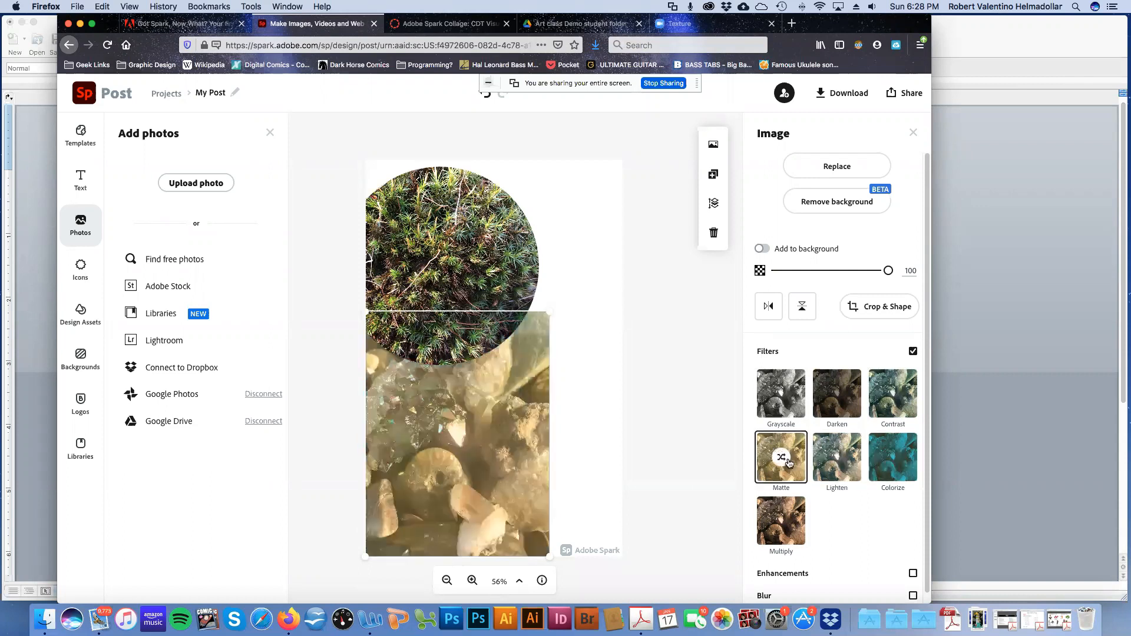
left_click(791, 526)
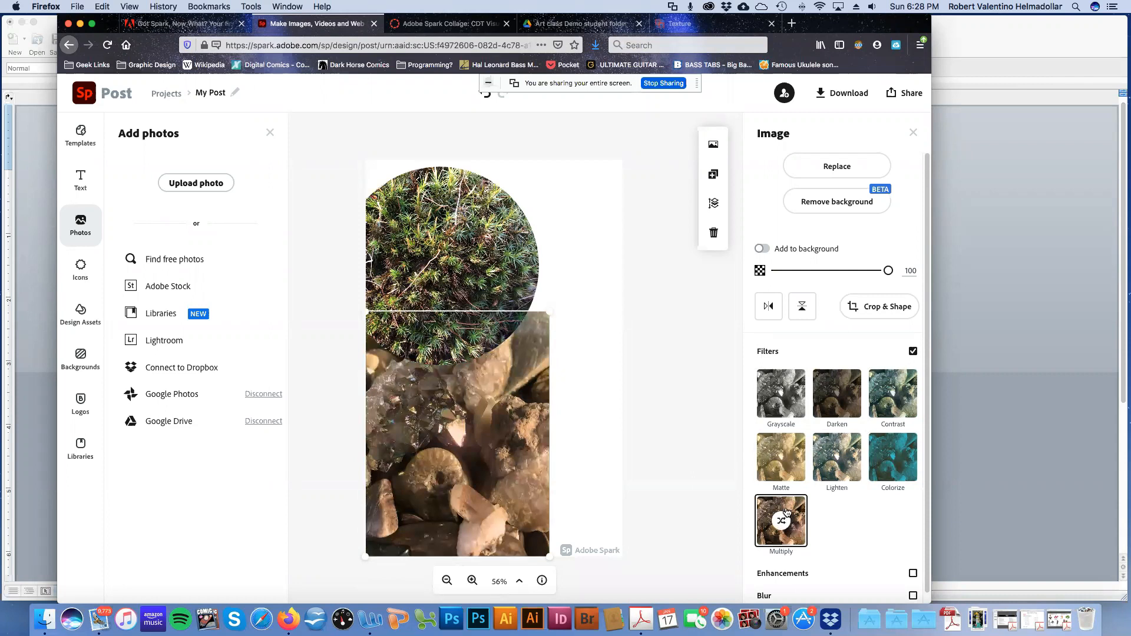
left_click(780, 457)
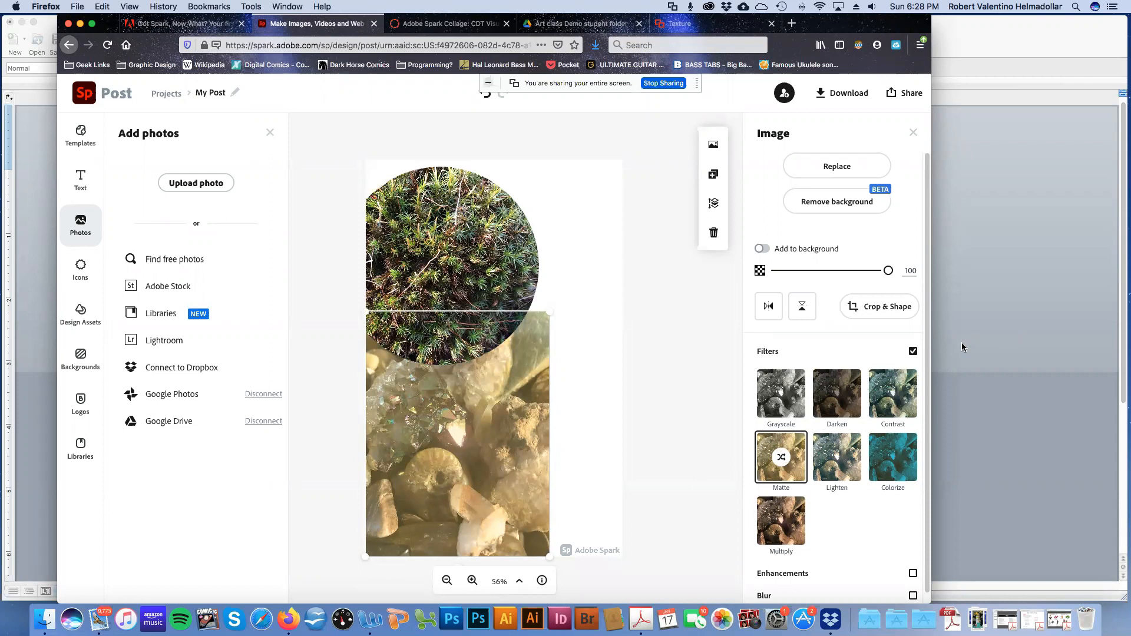
left_click(911, 352)
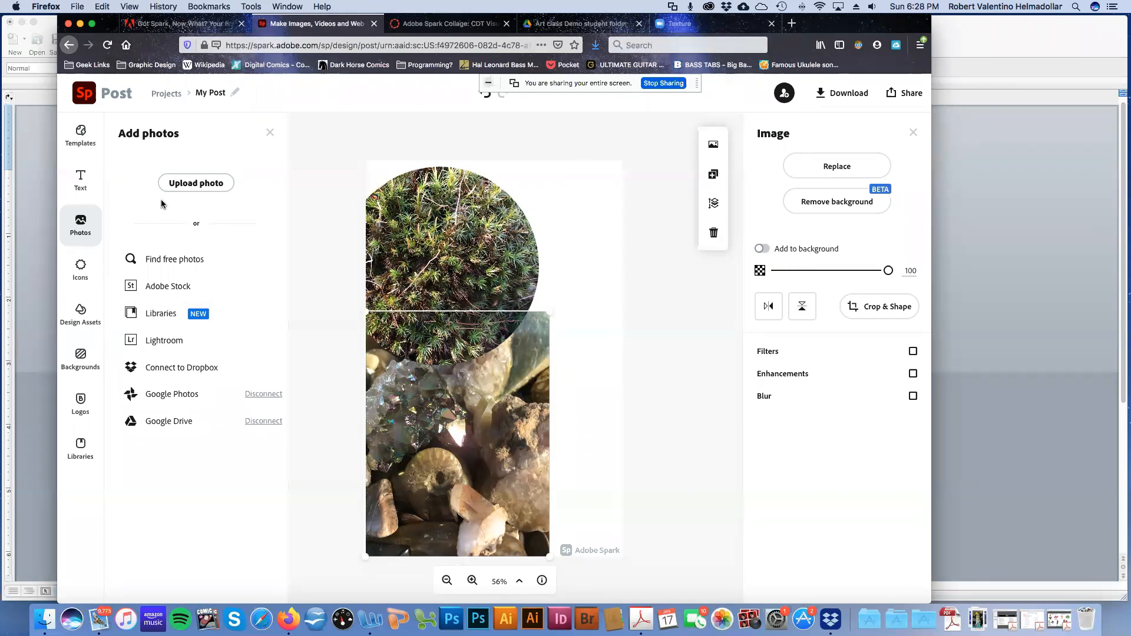
Add the pale porous rocks photo File_000.jpeg from the Art class Demo student folder on Google Drive to the page.
left_click(220, 186)
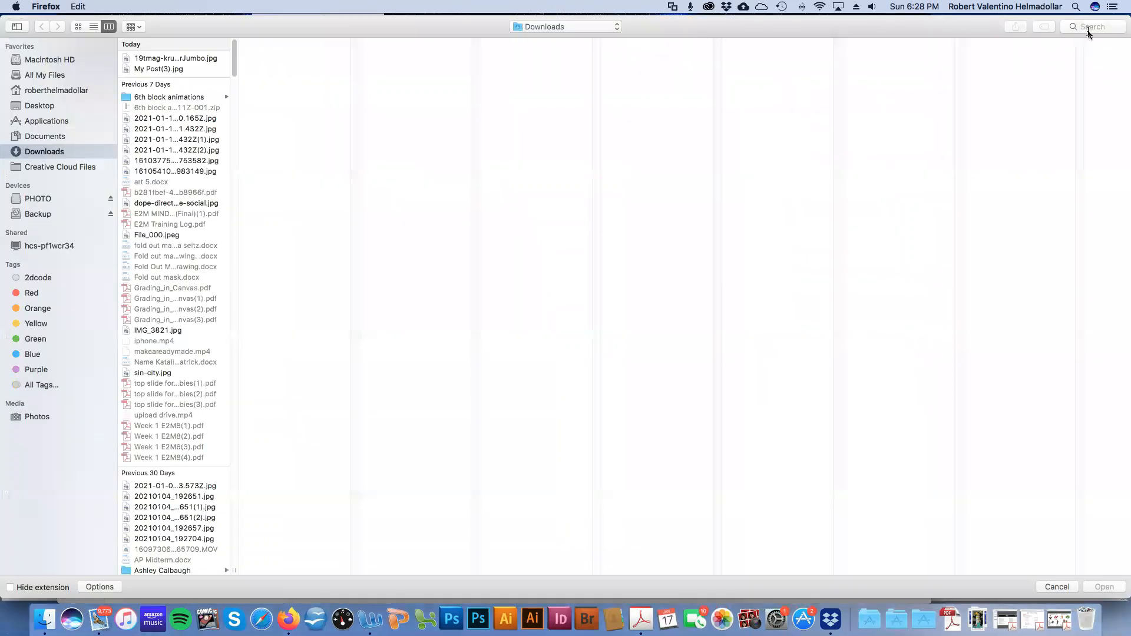
left_click(1056, 587)
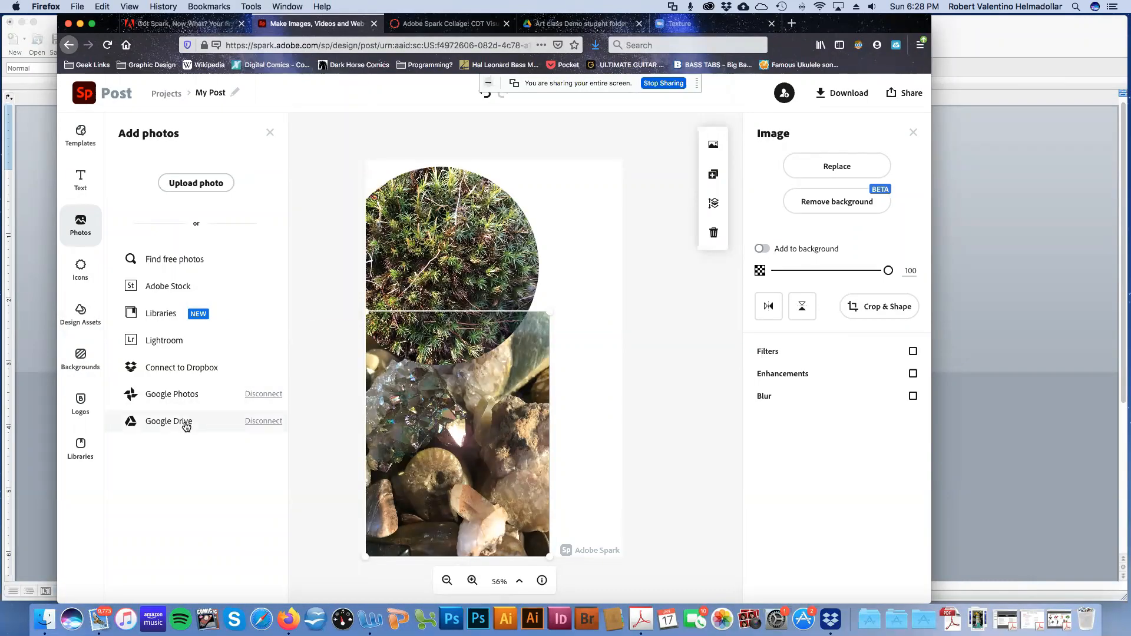
left_click(186, 425)
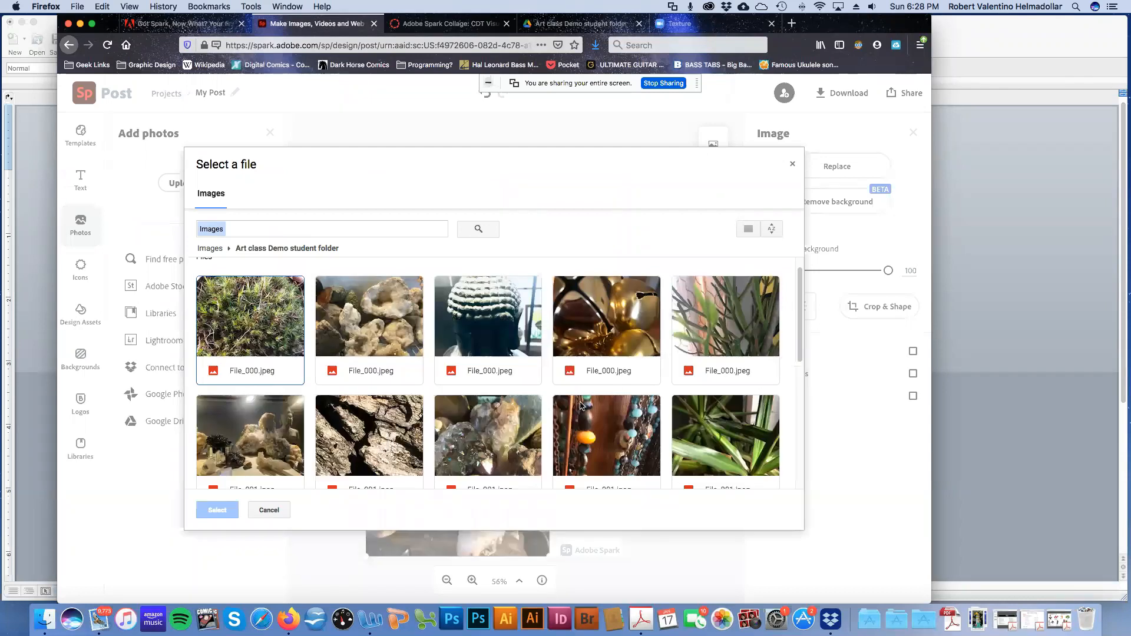
scroll(580, 406, "down", 3)
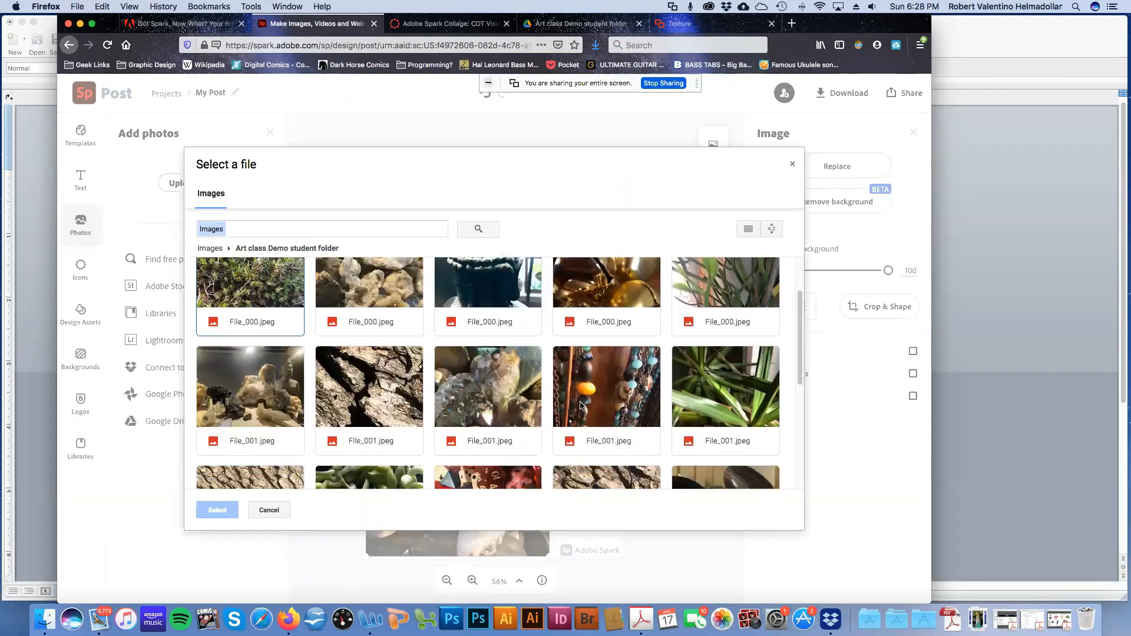
scroll(580, 406, "up", 3)
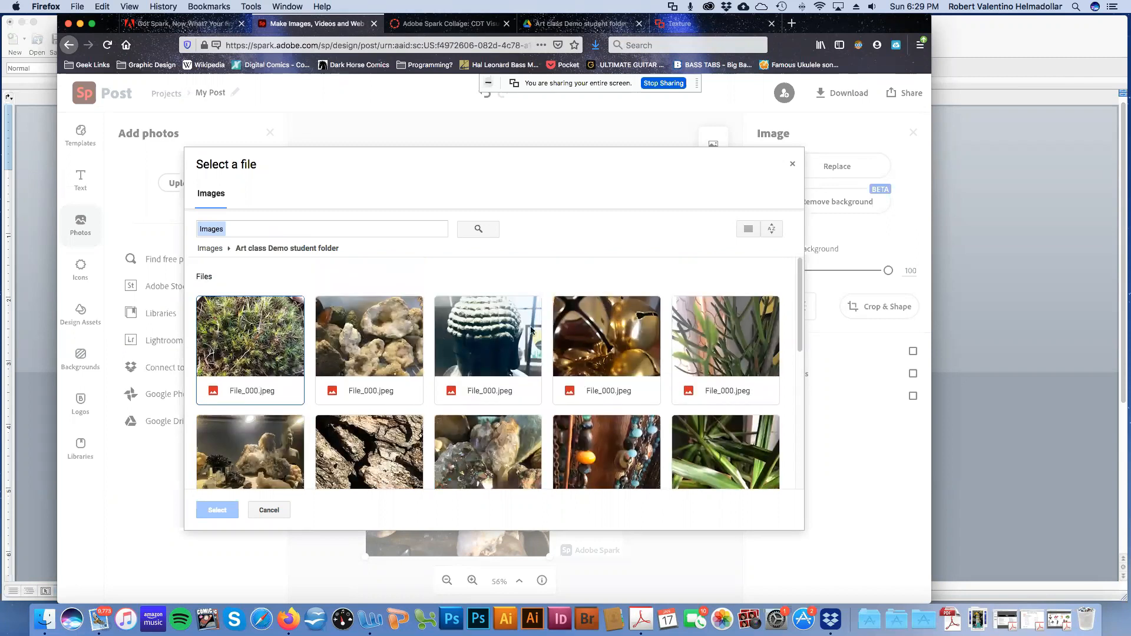
left_click(404, 335)
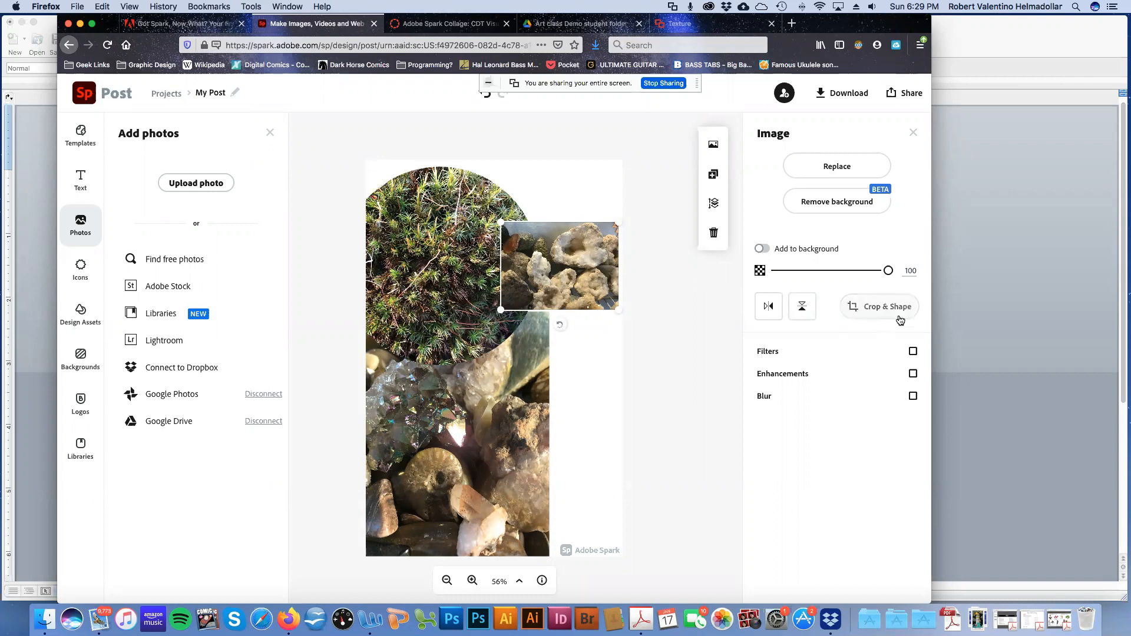
Enlarge the pale rocks photo and crop it to a circle shape.
left_click_drag(501, 309, 425, 367)
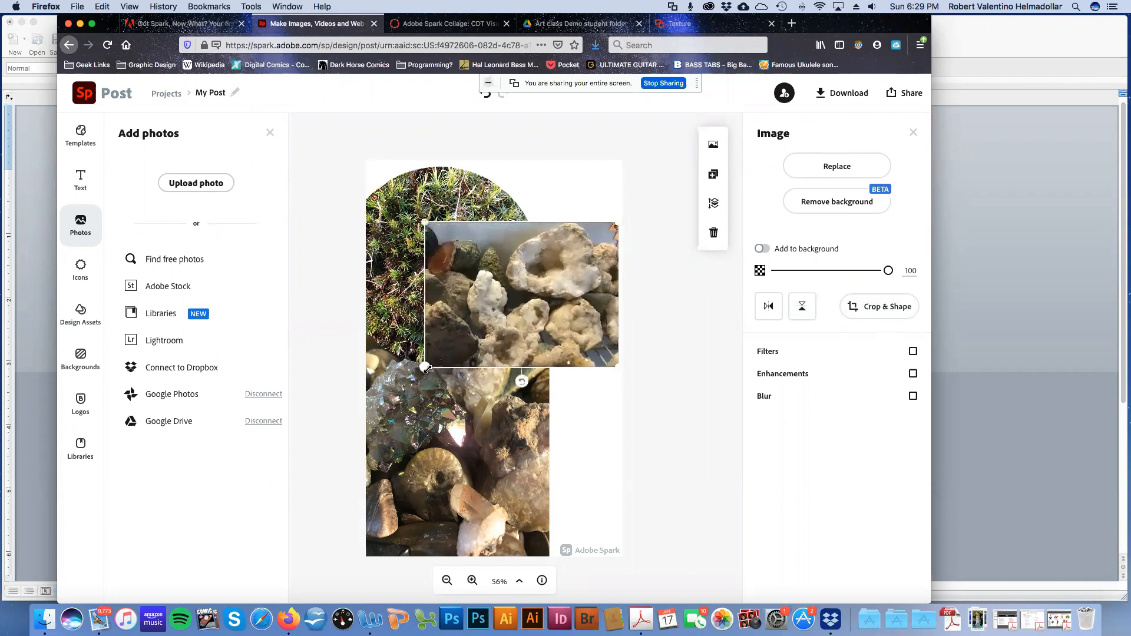
left_click(900, 308)
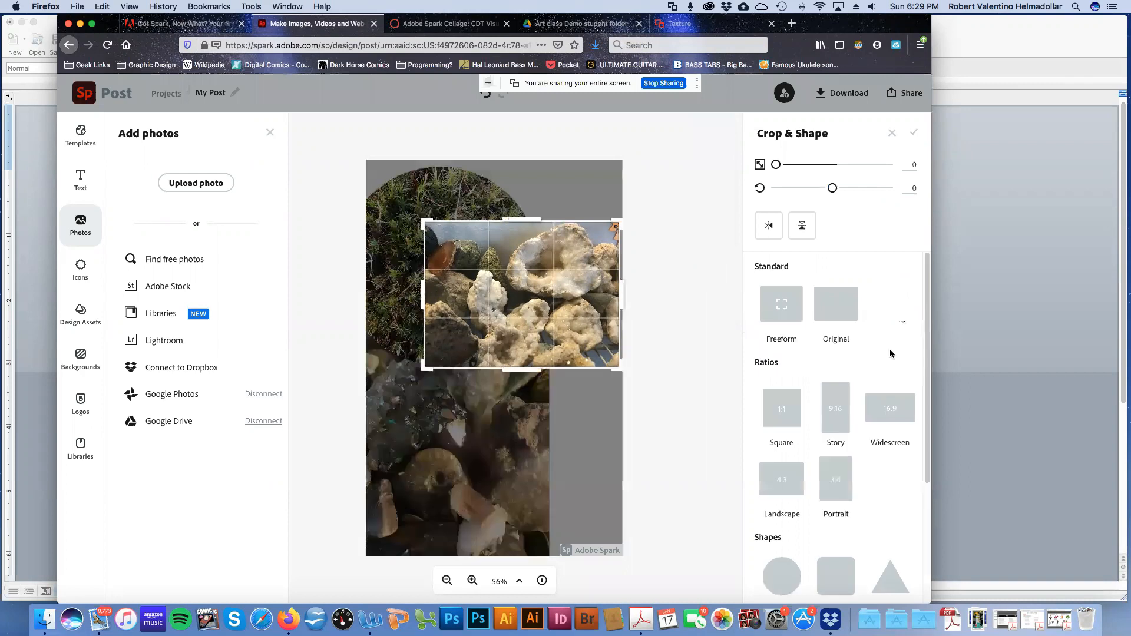
left_click(781, 577)
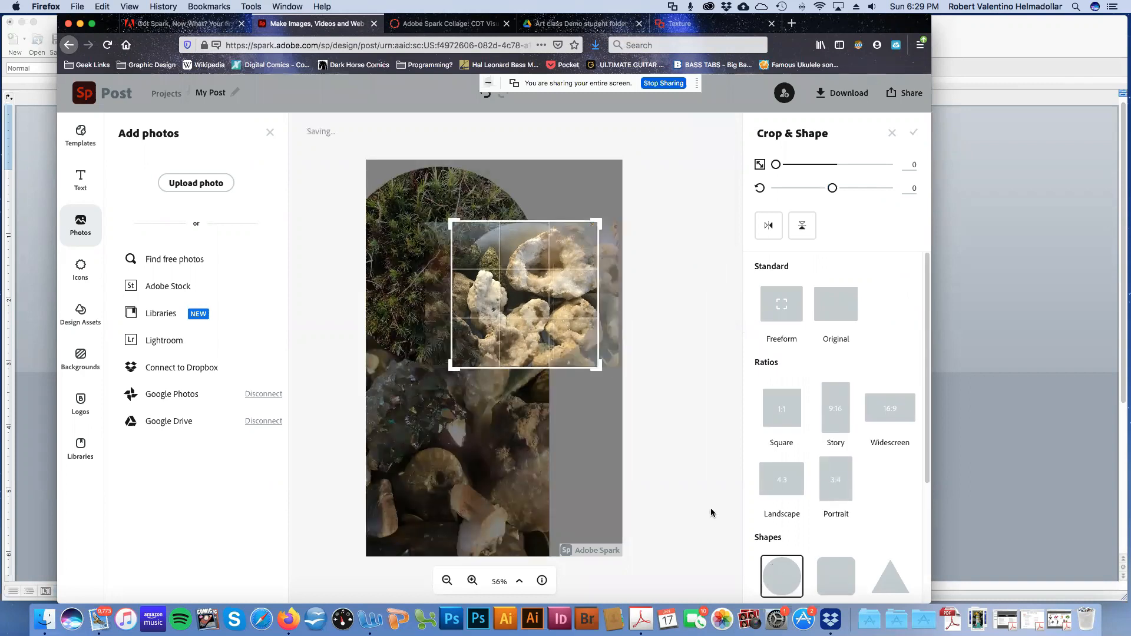
left_click(710, 513)
Place the rocks circle in the page's upper right area, overlapping the moss circle and running off the right edge.
left_click_drag(570, 230, 641, 210)
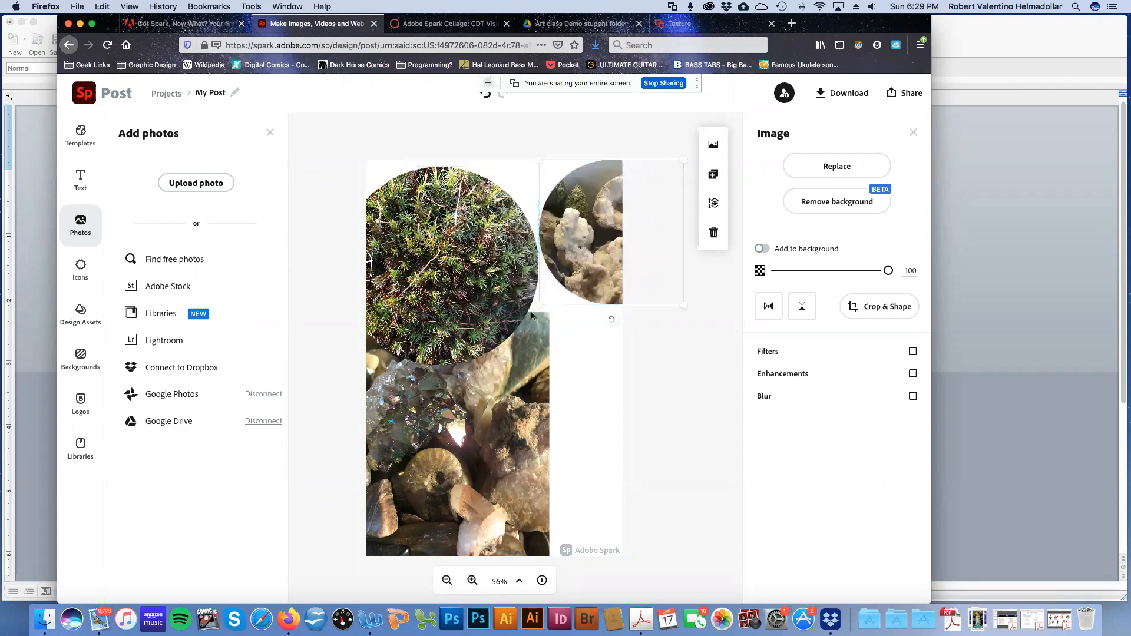
mouse_move(542, 345)
left_mouse_down()
mouse_move(545, 321)
mouse_move(524, 359)
mouse_move(524, 341)
left_mouse_up()
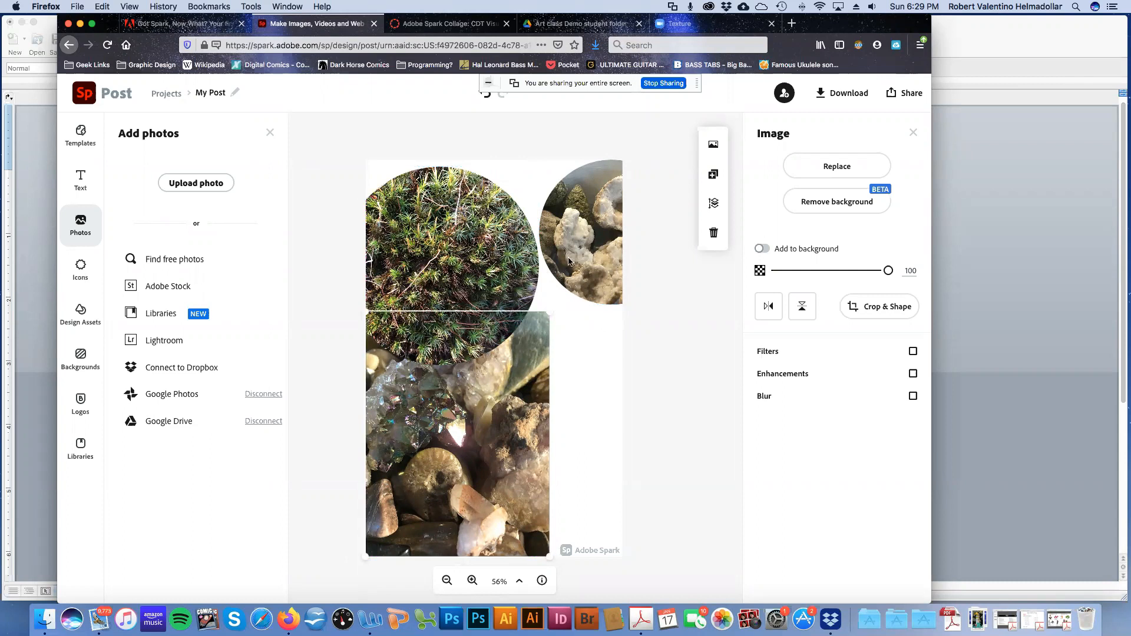
left_click_drag(552, 263, 524, 274)
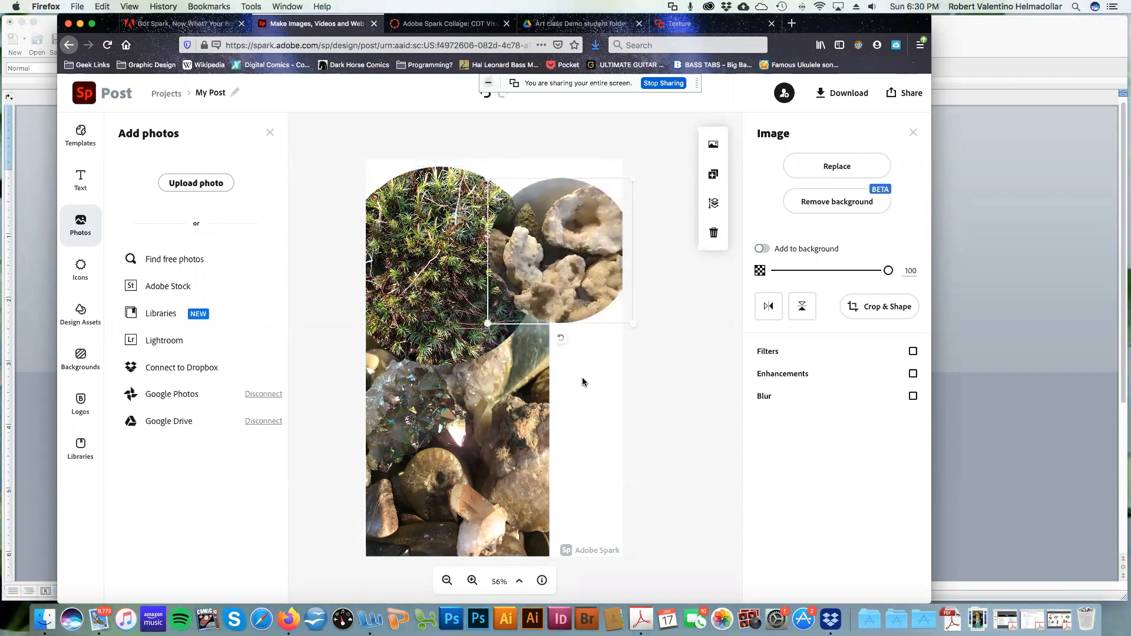
left_click(593, 397)
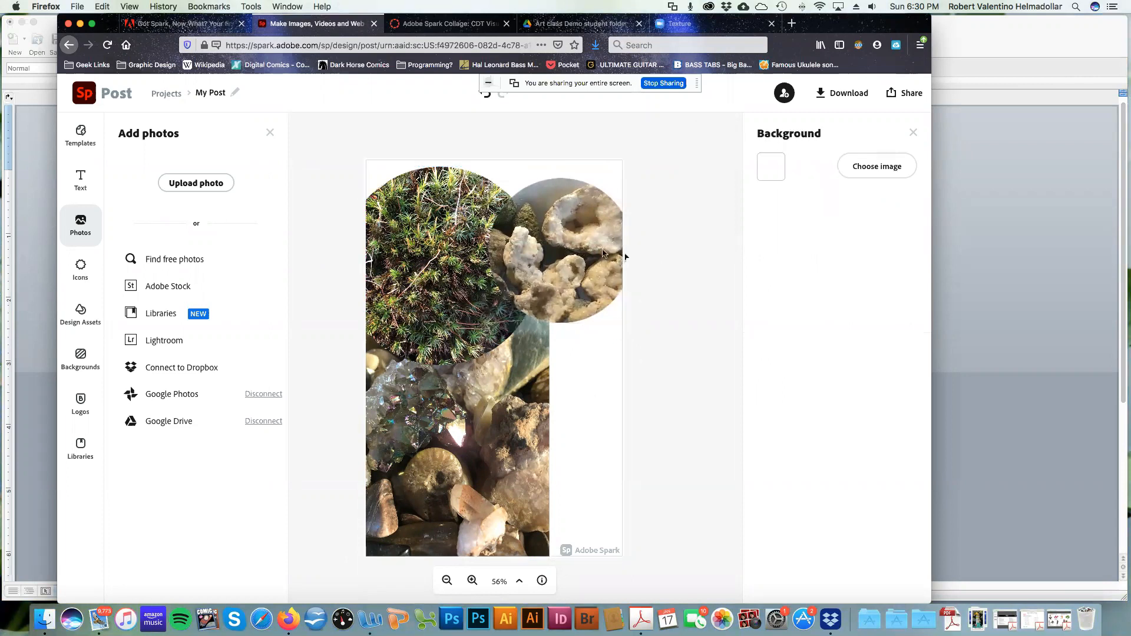
left_click_drag(598, 248, 608, 259)
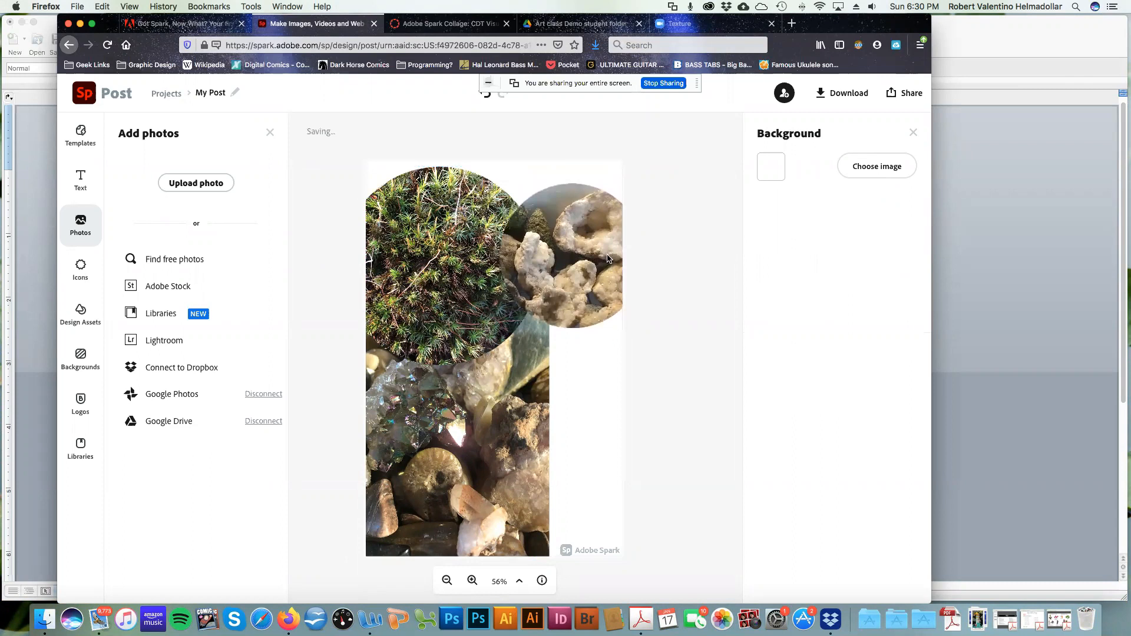
left_click(608, 259)
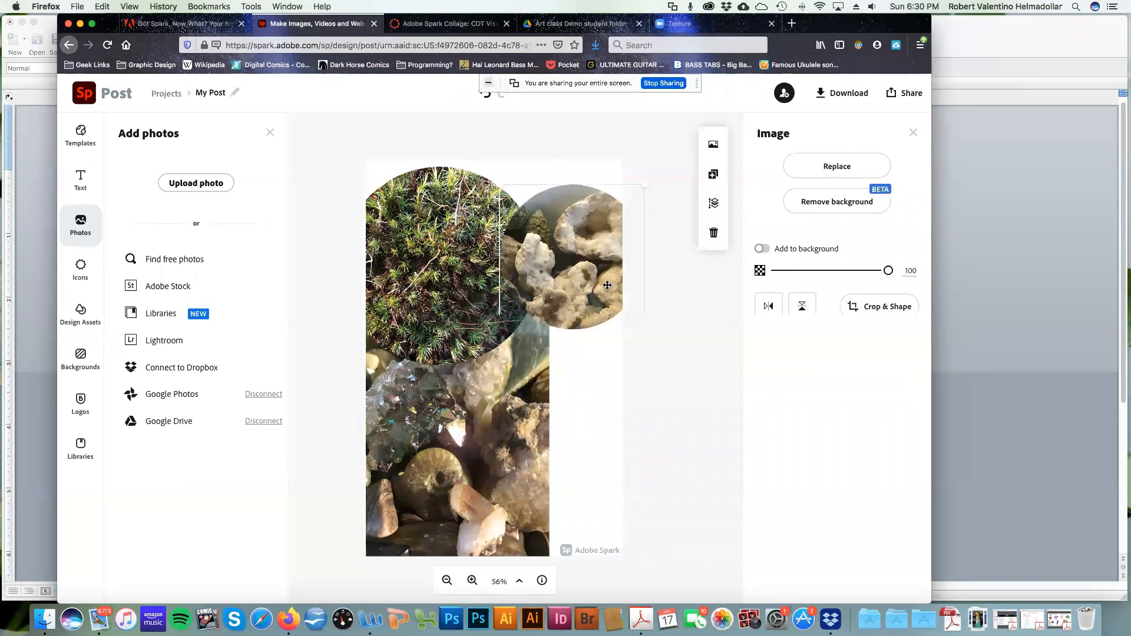
Enlarge the moss circle and shift it so it runs off the page's top and left edges.
left_click(429, 326)
left_click_drag(427, 328, 429, 339)
left_click_drag(534, 374, 569, 405)
mouse_move(466, 333)
left_mouse_down()
mouse_move(457, 309)
mouse_move(466, 313)
mouse_move(449, 308)
mouse_move(465, 310)
left_mouse_up()
left_click(610, 362)
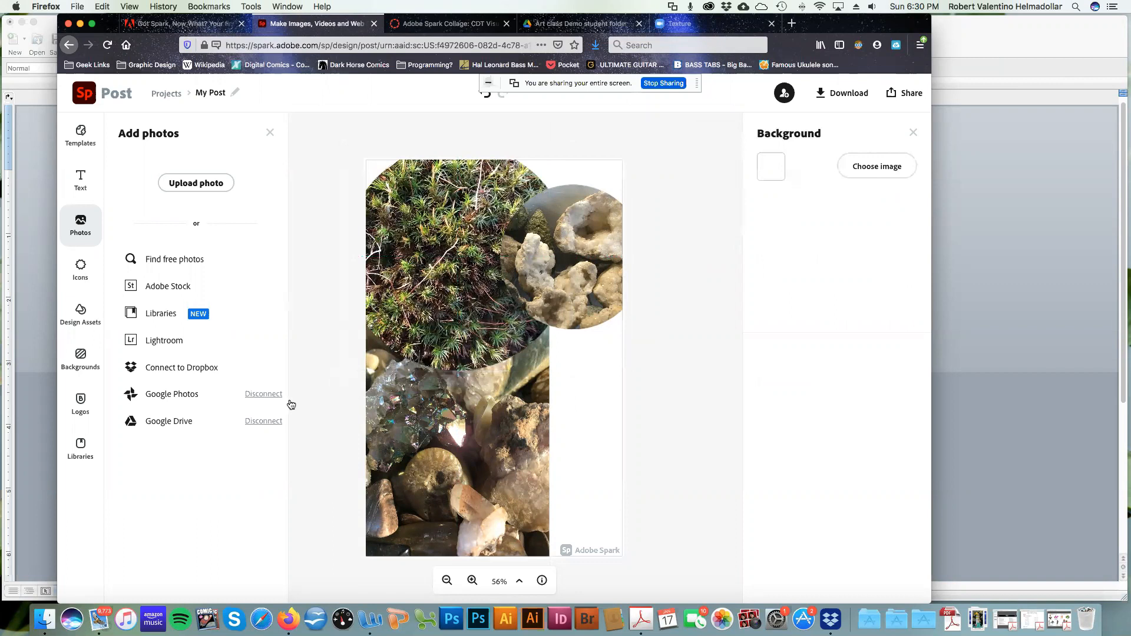
left_click(565, 266)
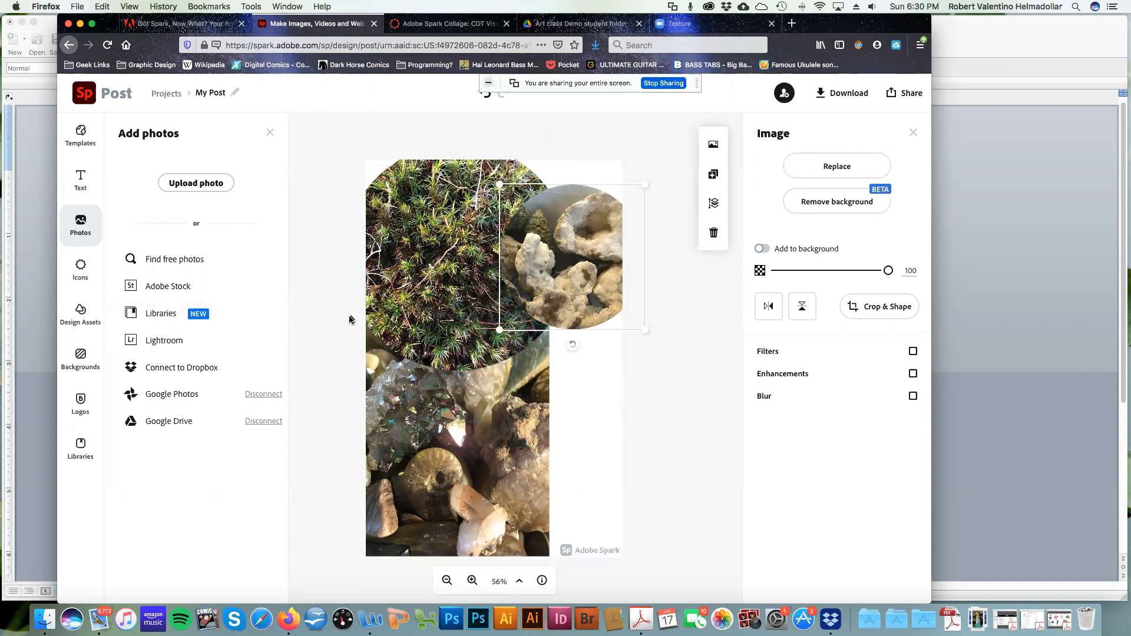
left_click(612, 416)
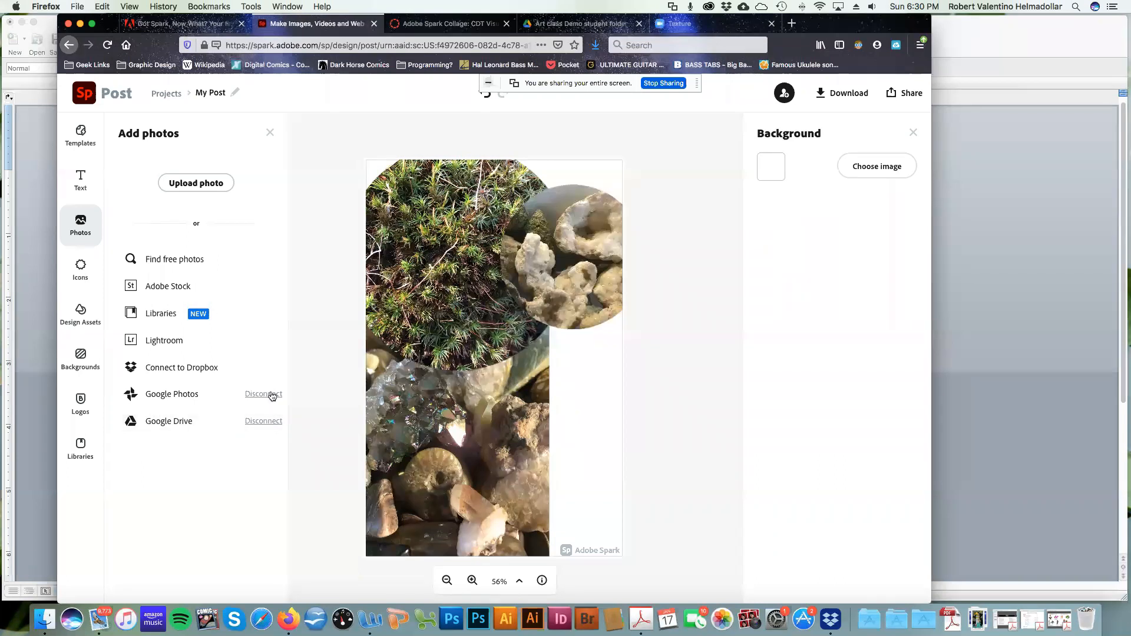
Add the Buddha head photo File_000.jpeg from the same Google Drive folder and enlarge it over the middle of the page.
left_click(189, 423)
double_click(518, 332)
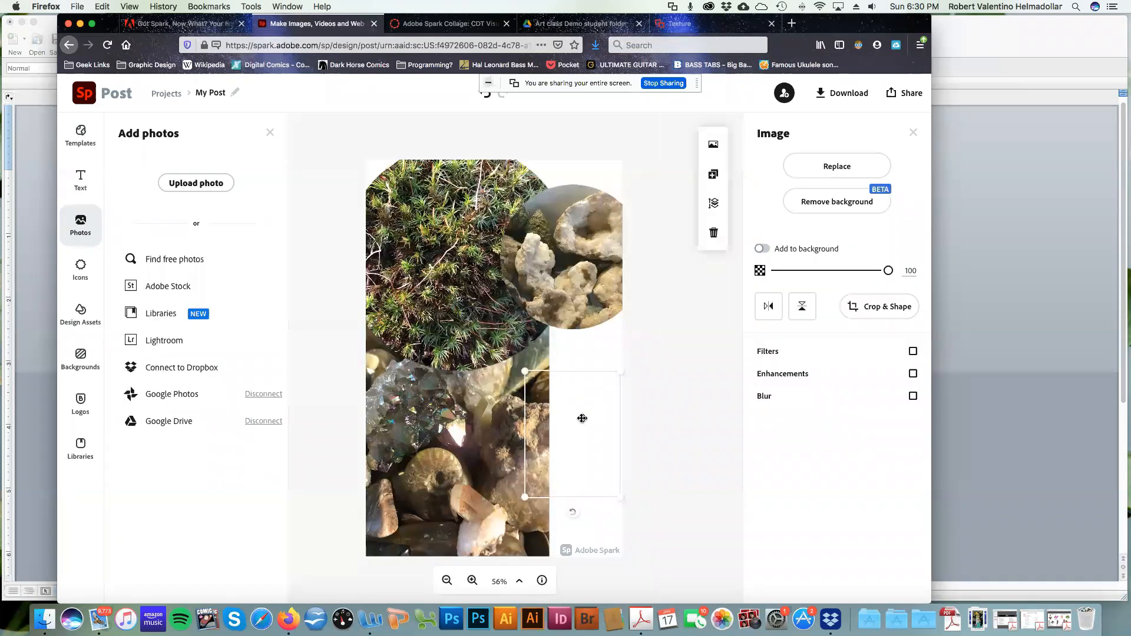
left_click_drag(552, 416, 517, 399)
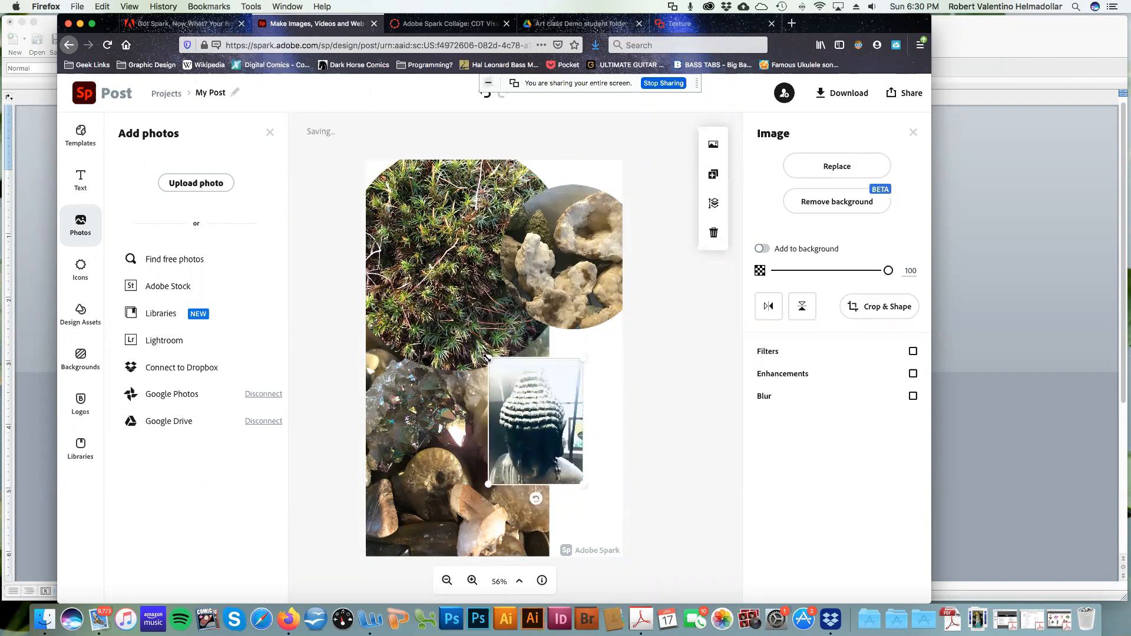
left_click_drag(489, 357, 447, 270)
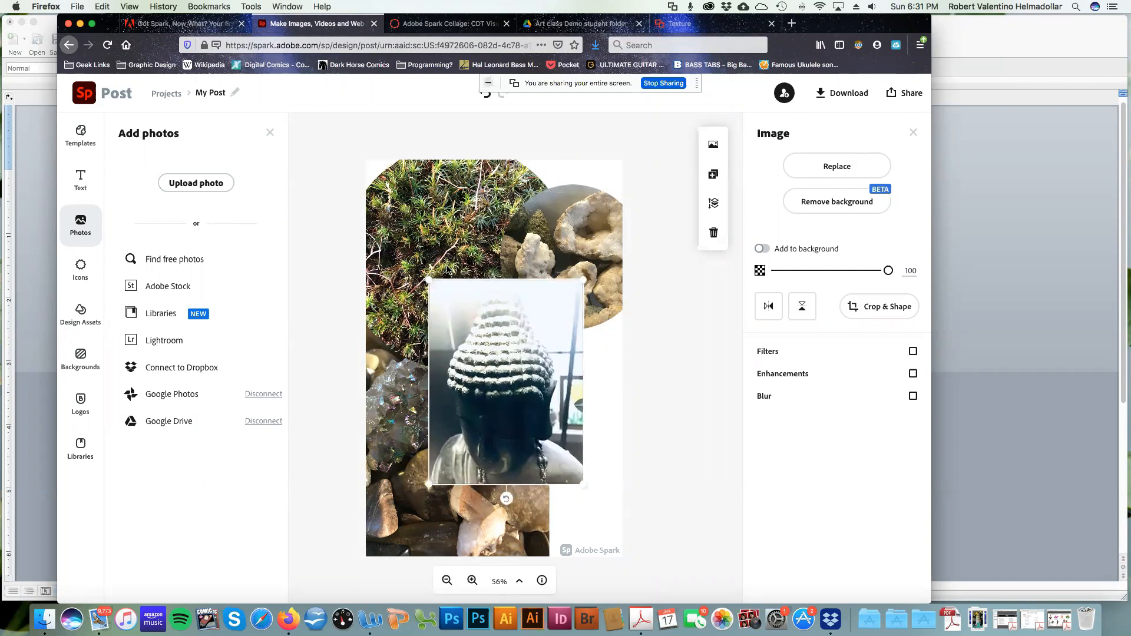
left_click_drag(429, 281, 399, 239)
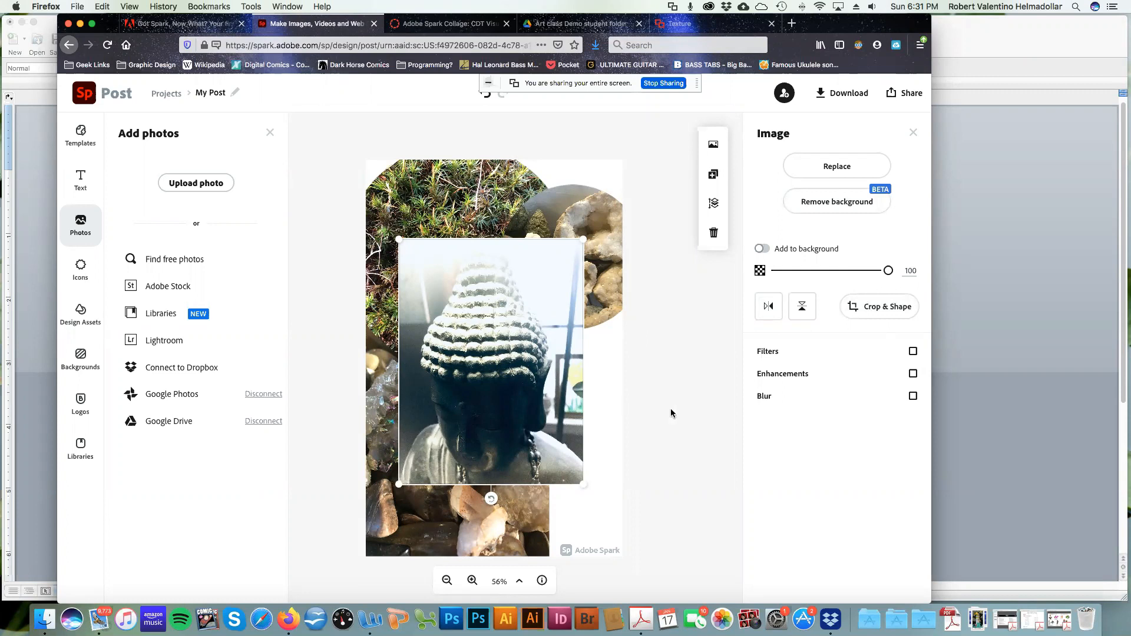
Remove the Buddha photo's background, enlarge the cutout and place it in the page's lower right corner, running slightly off the right edge.
left_click(852, 203)
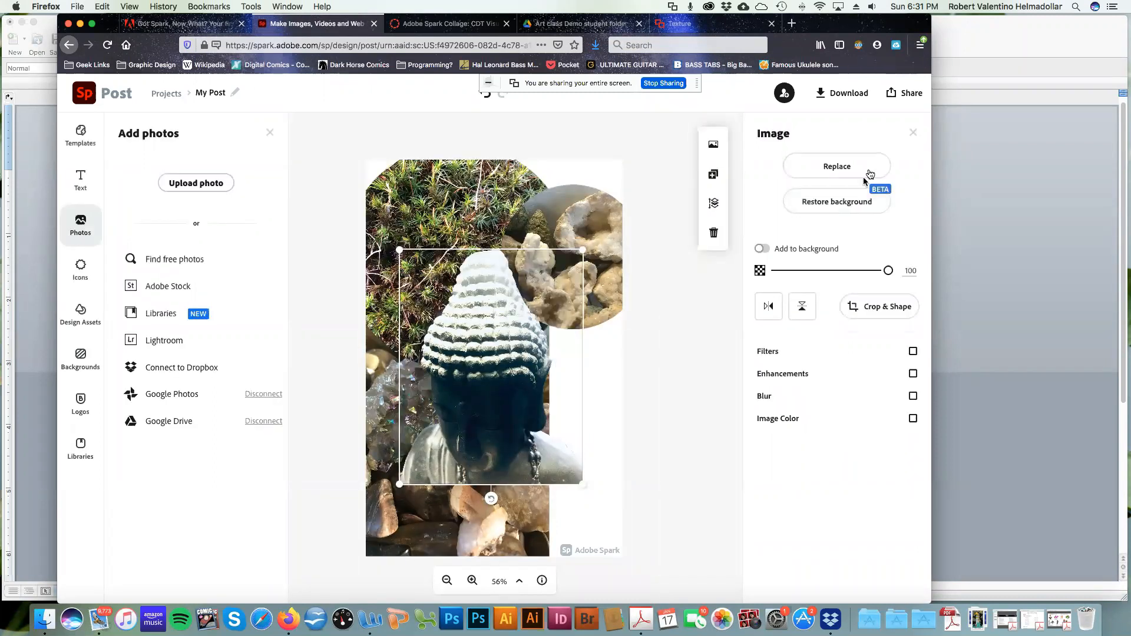
left_click_drag(514, 361, 546, 439)
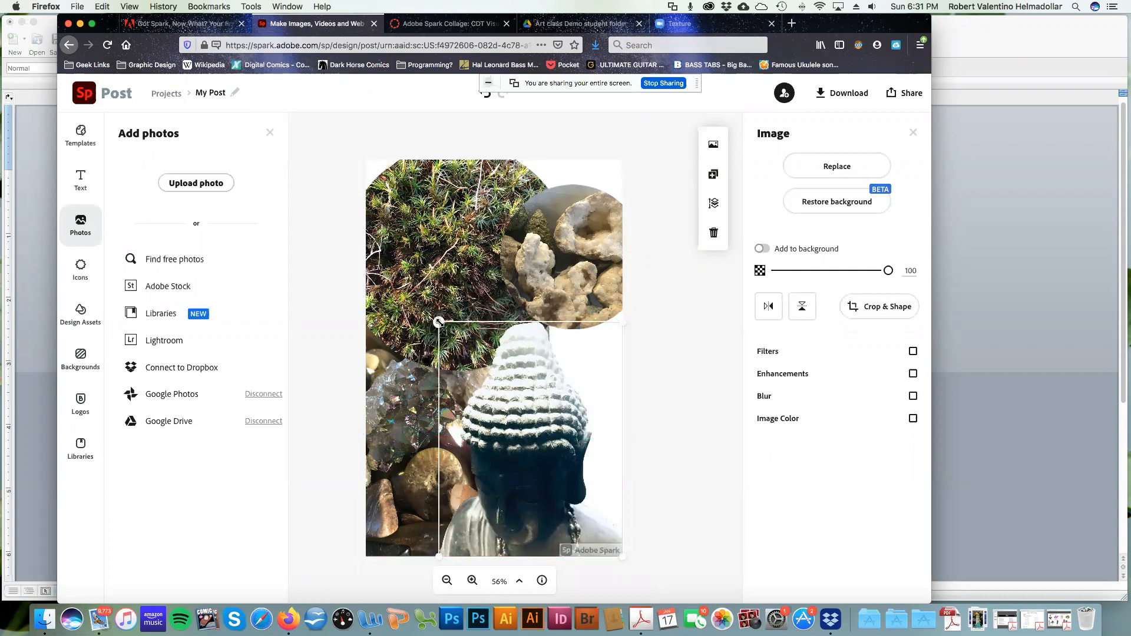
left_click_drag(437, 318, 415, 291)
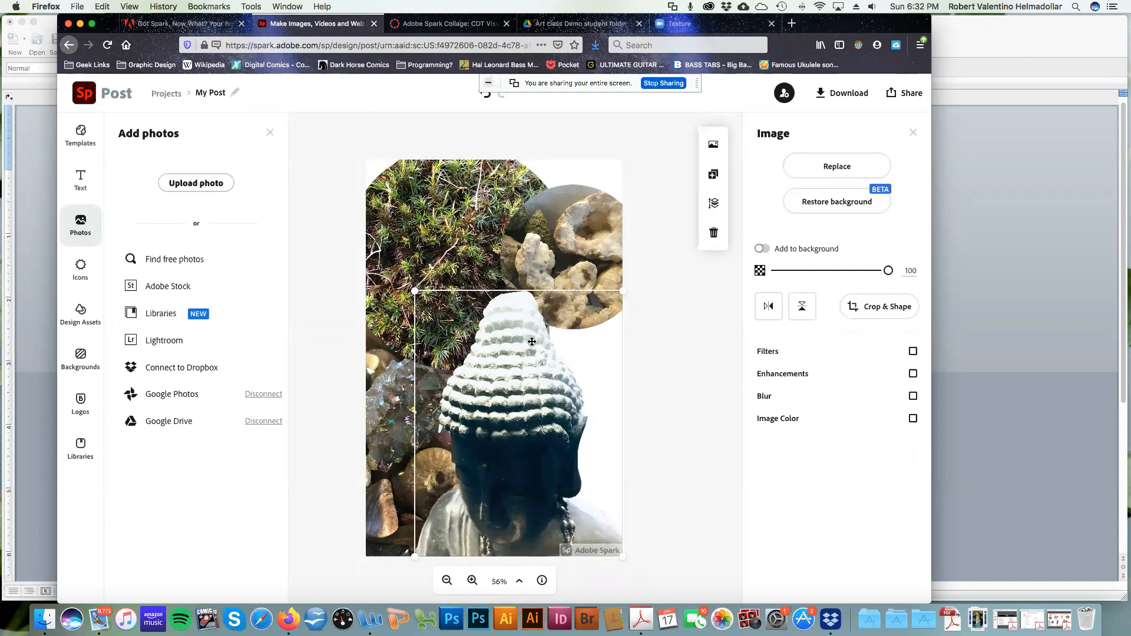
mouse_move(532, 338)
left_mouse_down()
mouse_move(545, 338)
mouse_move(489, 337)
mouse_move(550, 339)
left_mouse_up()
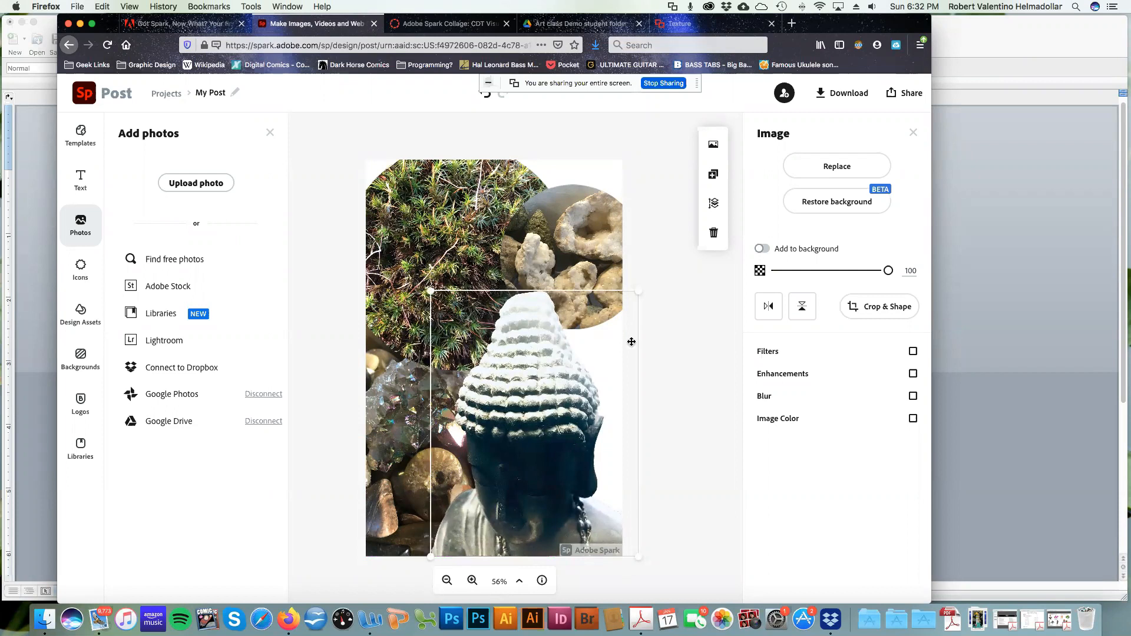
left_click(707, 362)
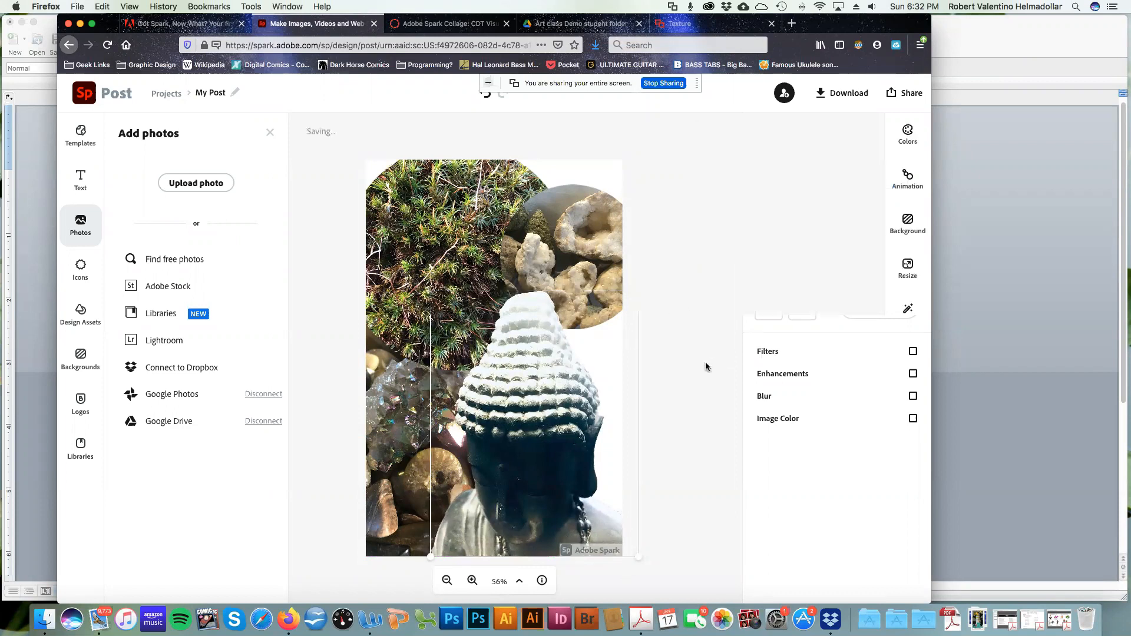
left_click(544, 401)
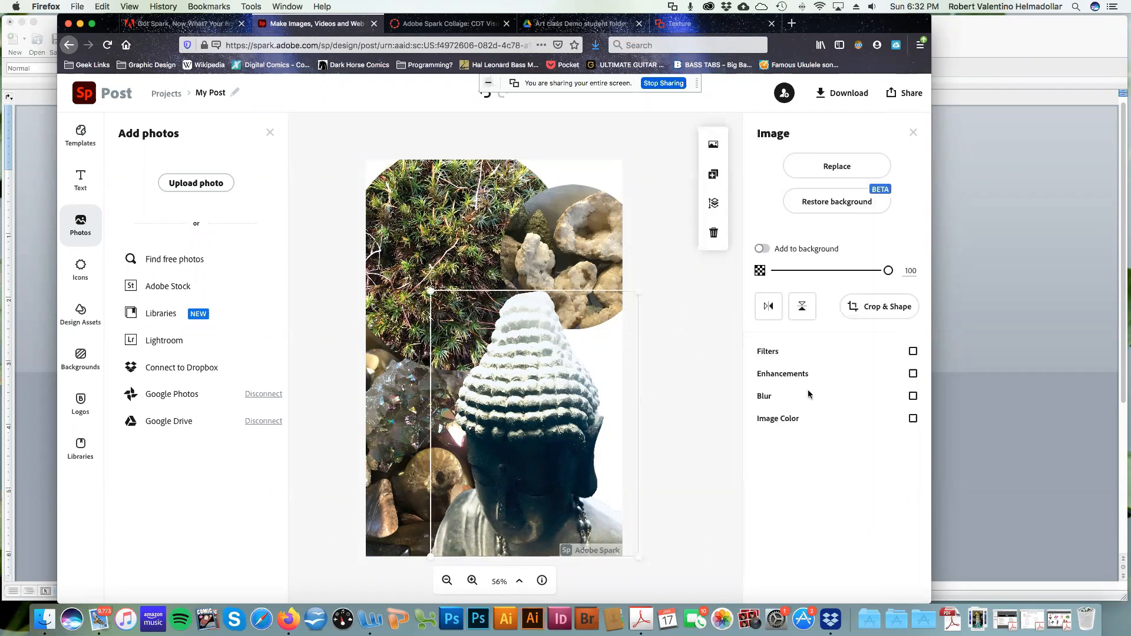
left_click(794, 421)
left_click(789, 419)
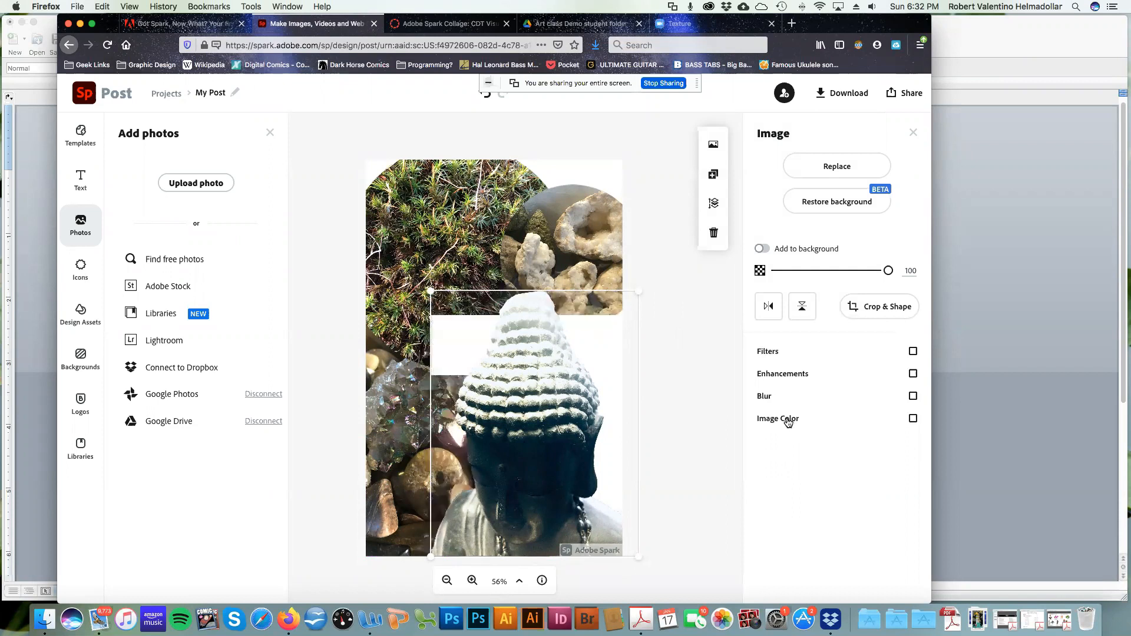
left_click(788, 420)
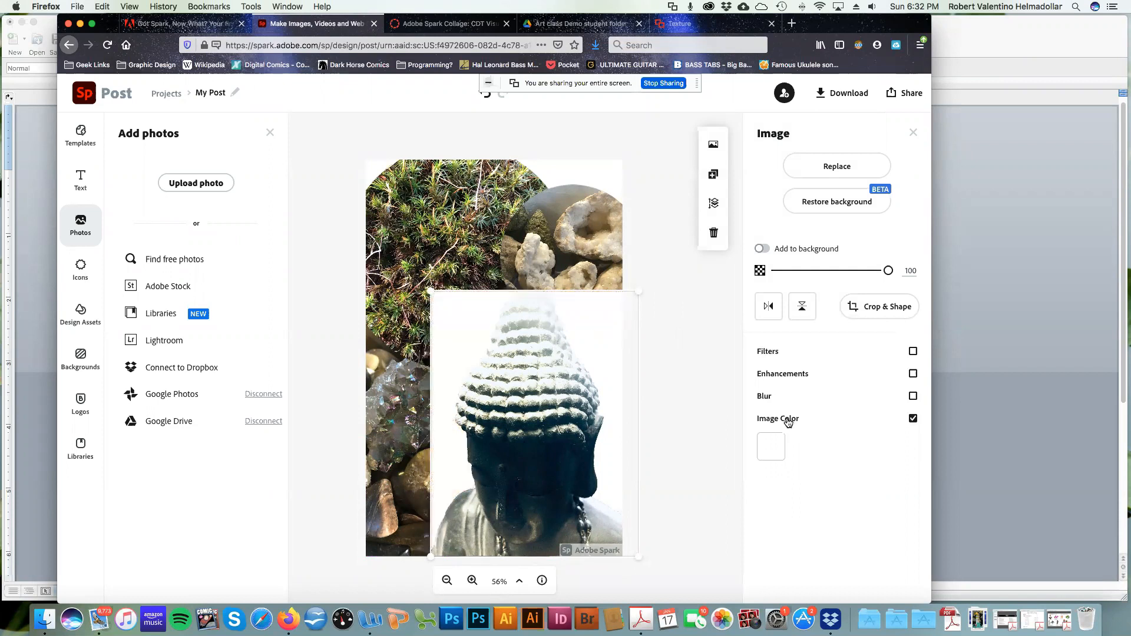
left_click(788, 420)
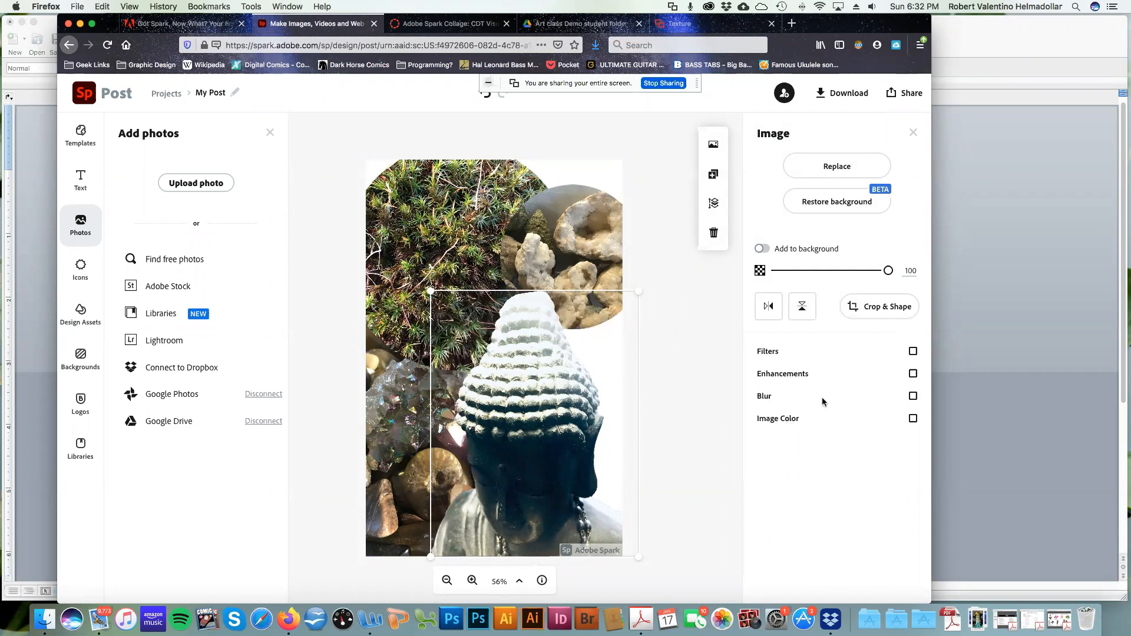
Try the Colorize and Matte filters on the Buddha cutout and settle on the Contrast filter.
left_click(778, 352)
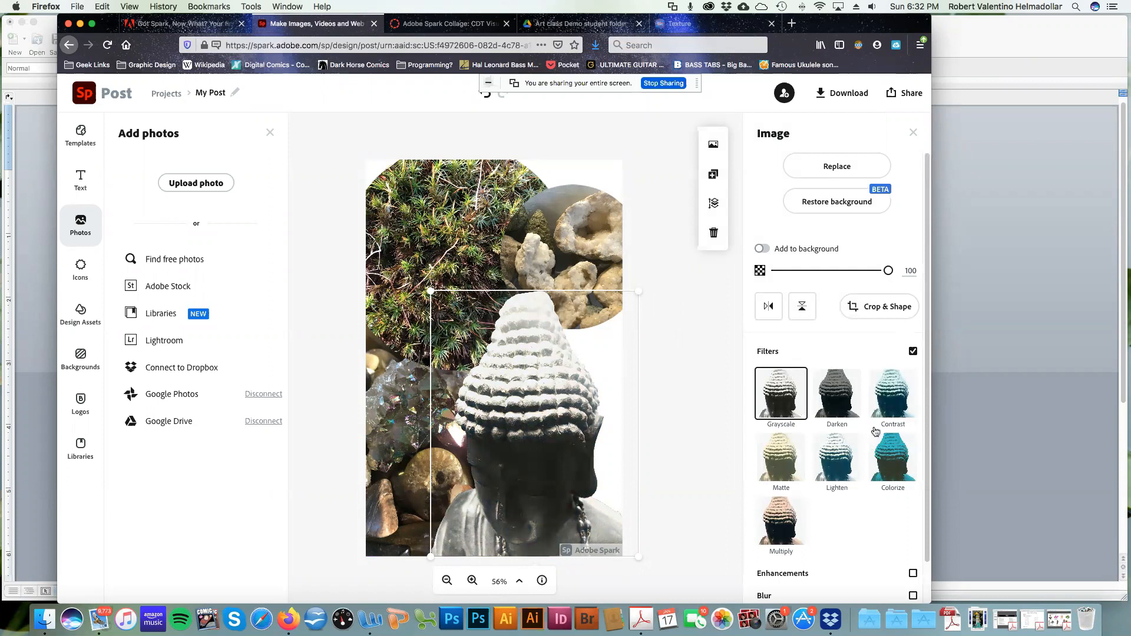
left_click(893, 459)
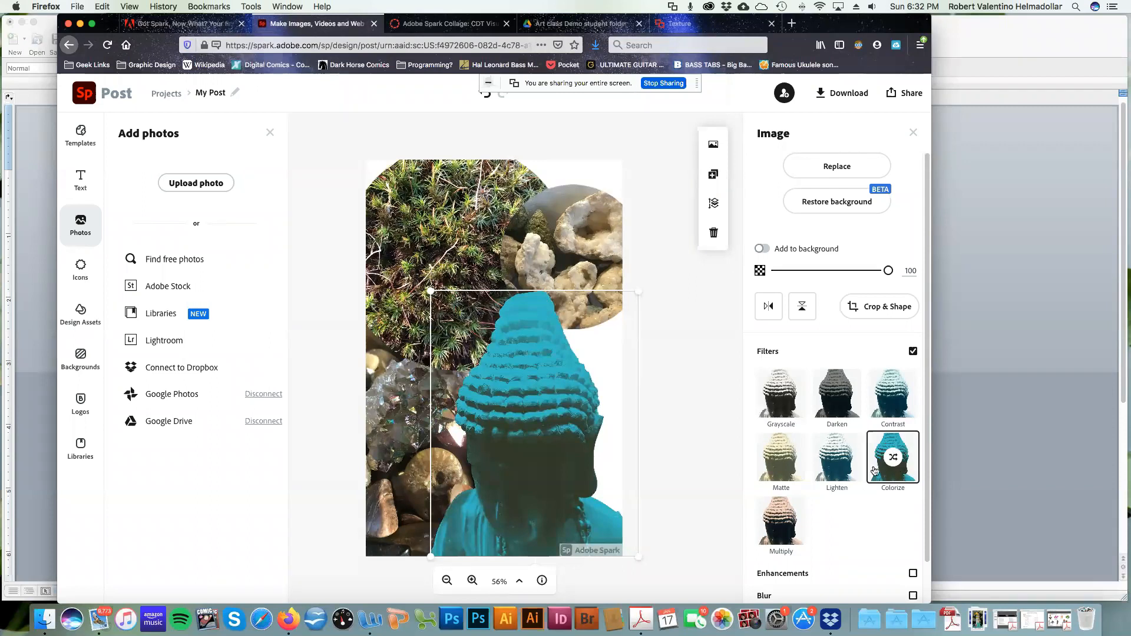
left_click(783, 465)
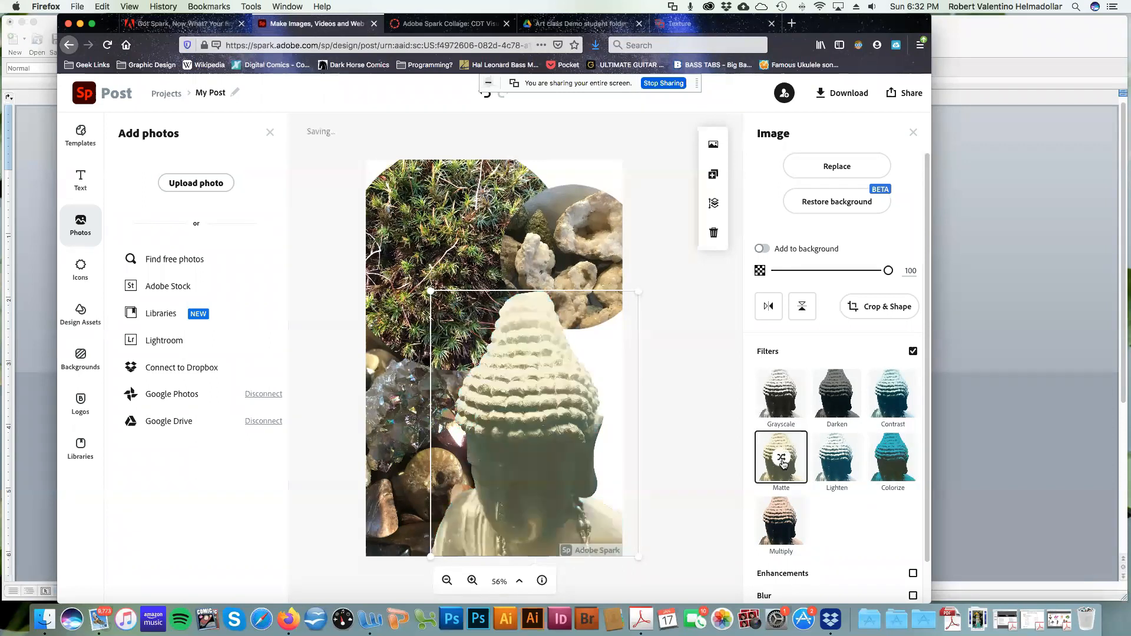
left_click(907, 400)
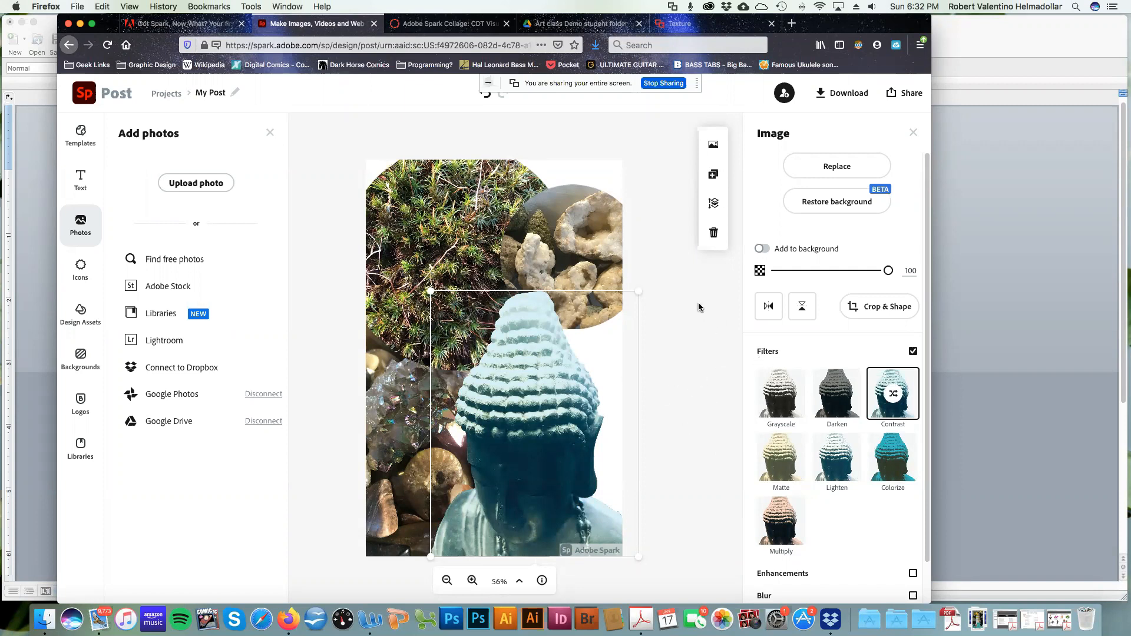
left_click(733, 350)
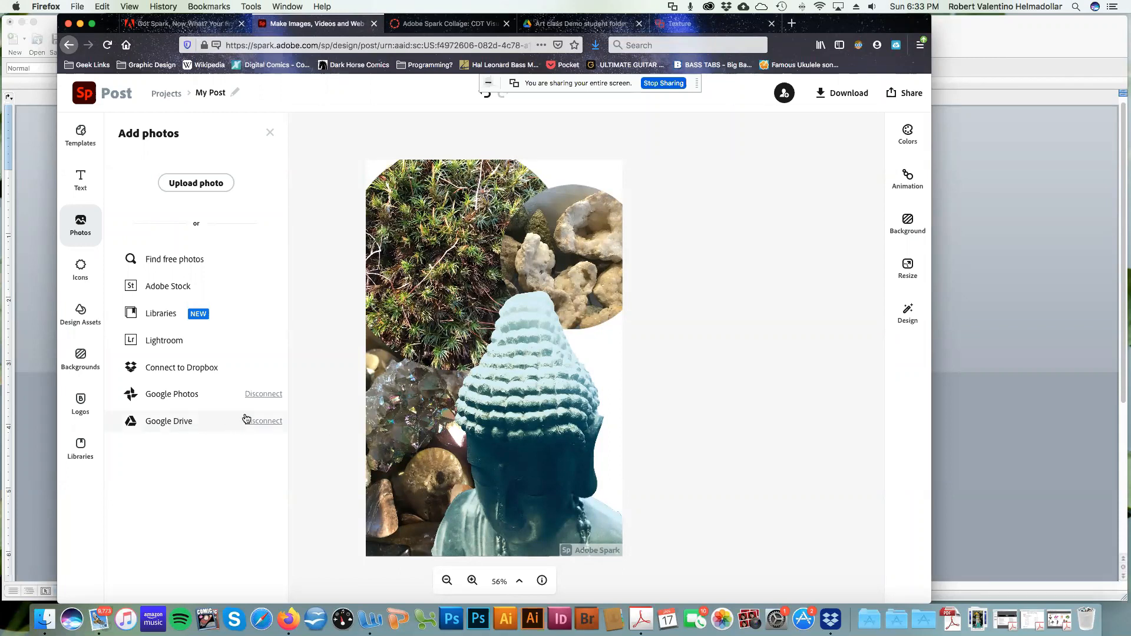
Browse the Art class Demo student folder on Google Drive and add the long green leaves photo File_001.jpeg.
left_click(178, 422)
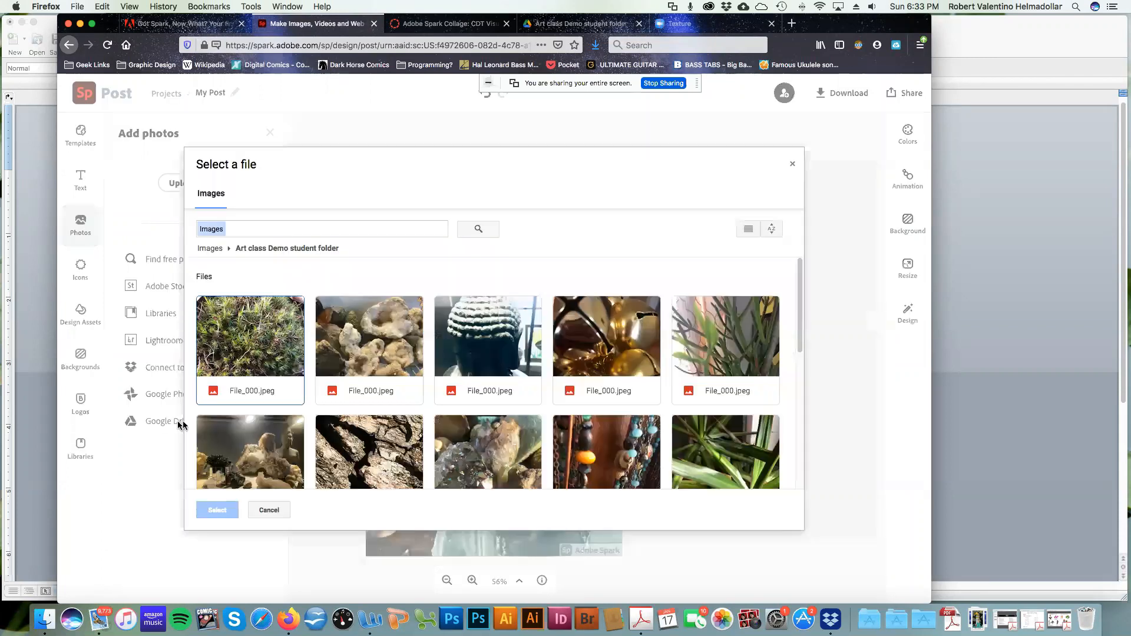
scroll(604, 427, "down", 2)
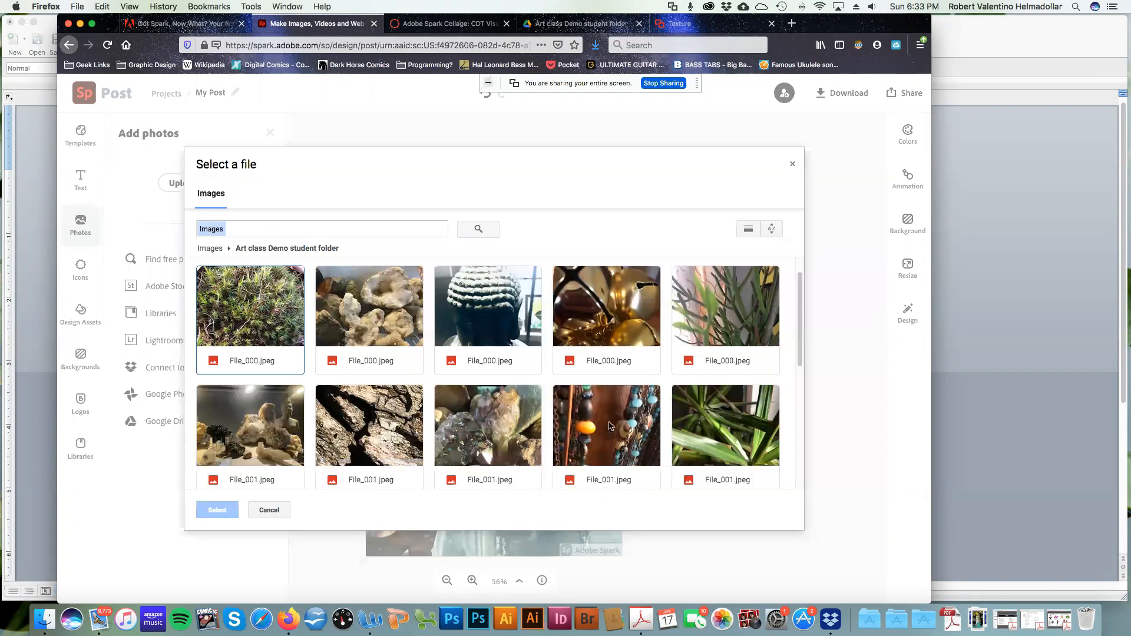
scroll(616, 427, "down", 3)
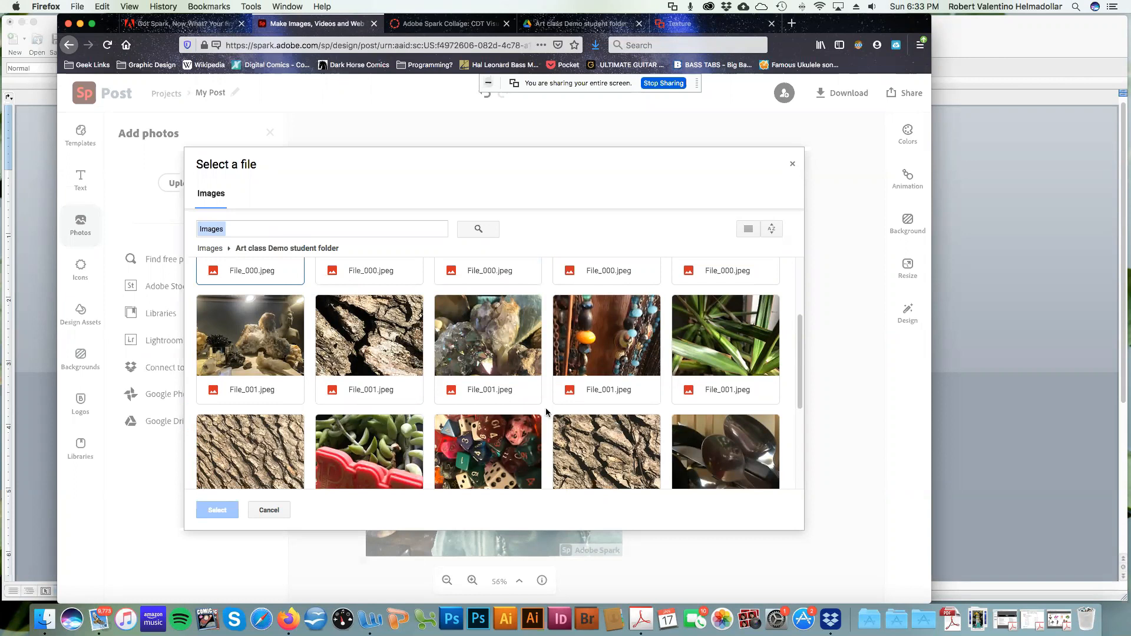
scroll(543, 411, "up", 1)
scroll(543, 410, "down", 1)
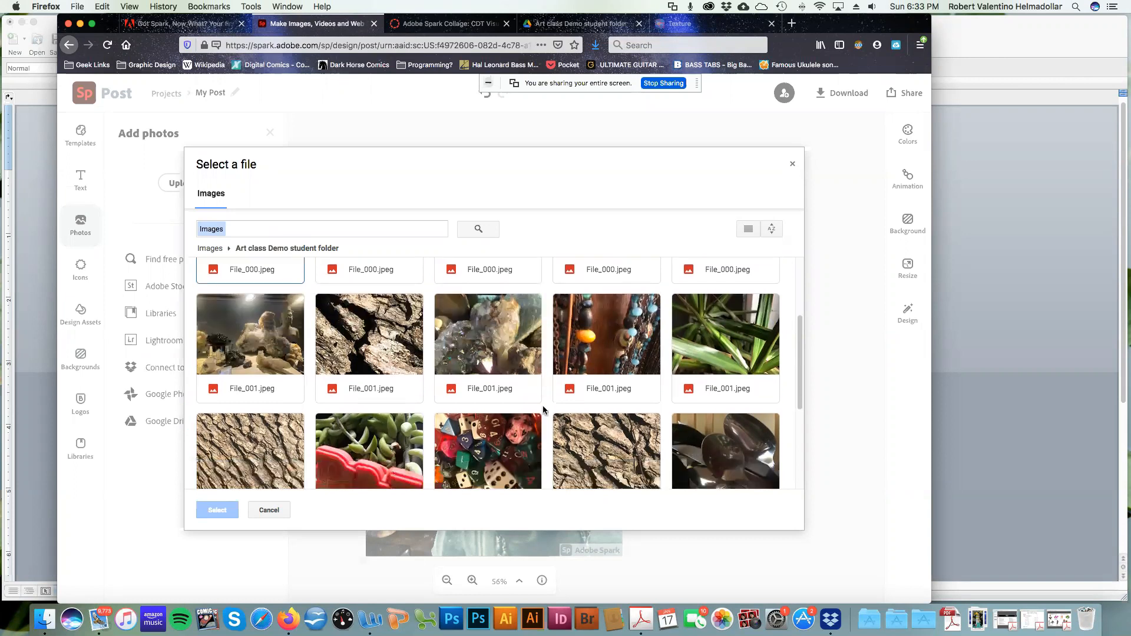
scroll(544, 410, "down", 1)
scroll(545, 411, "down", 5)
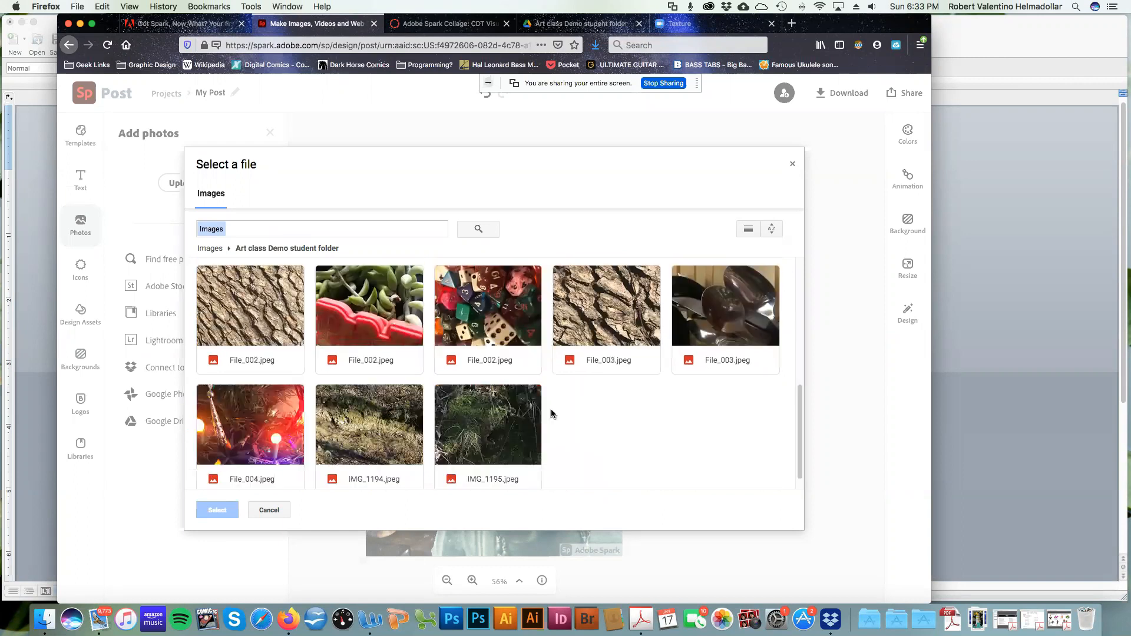
scroll(552, 410, "up", 2)
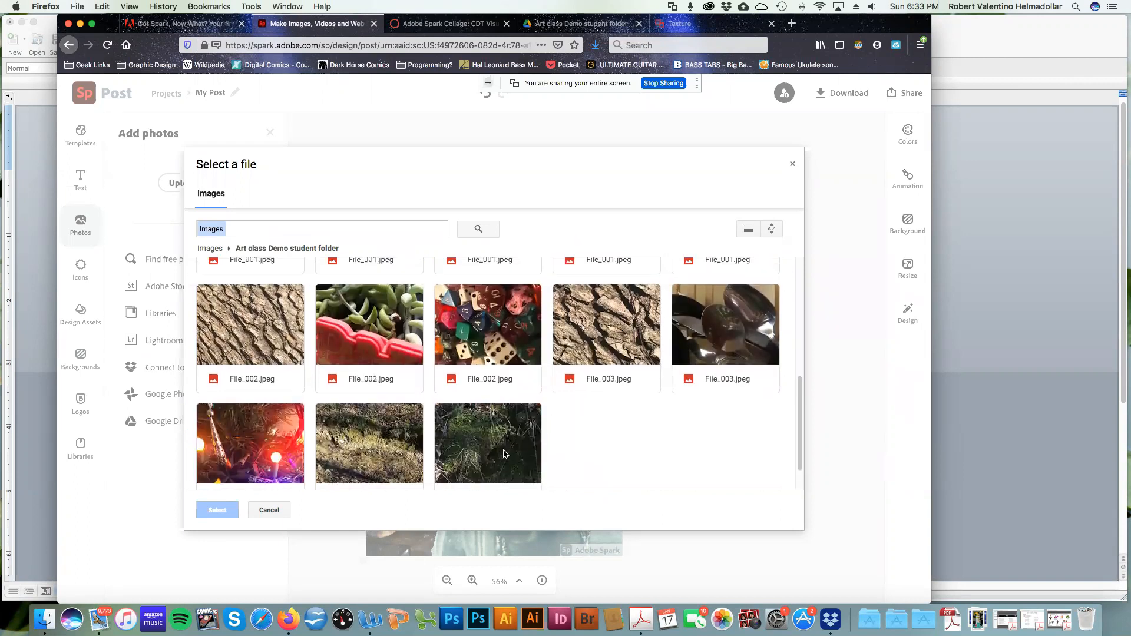
scroll(566, 400, "up", 2)
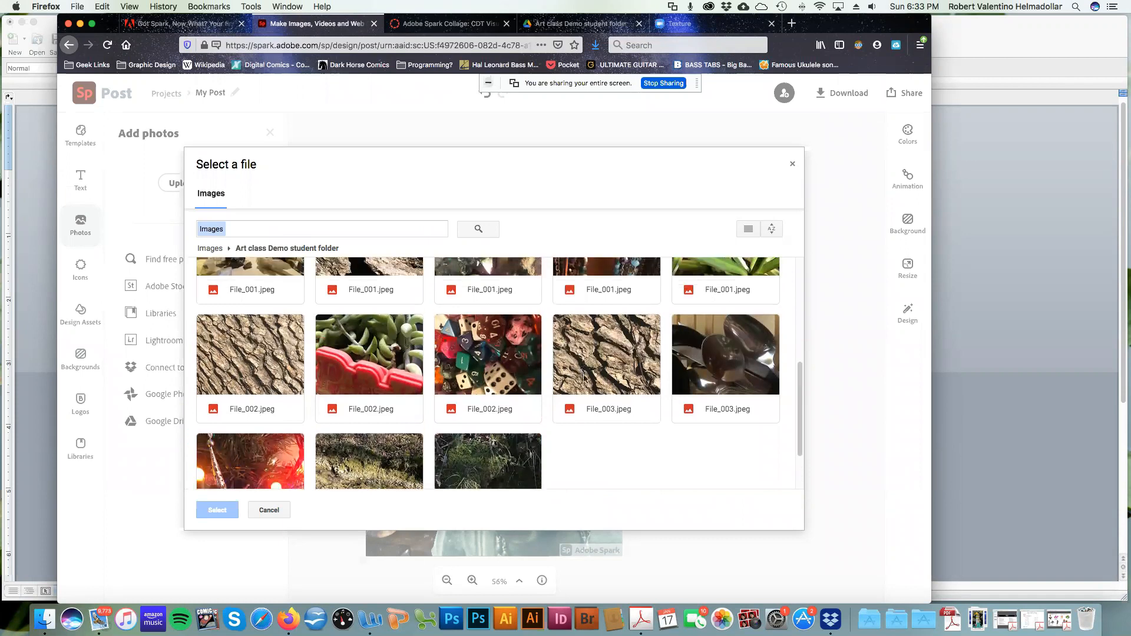
scroll(580, 376, "up", 1)
scroll(619, 401, "up", 7)
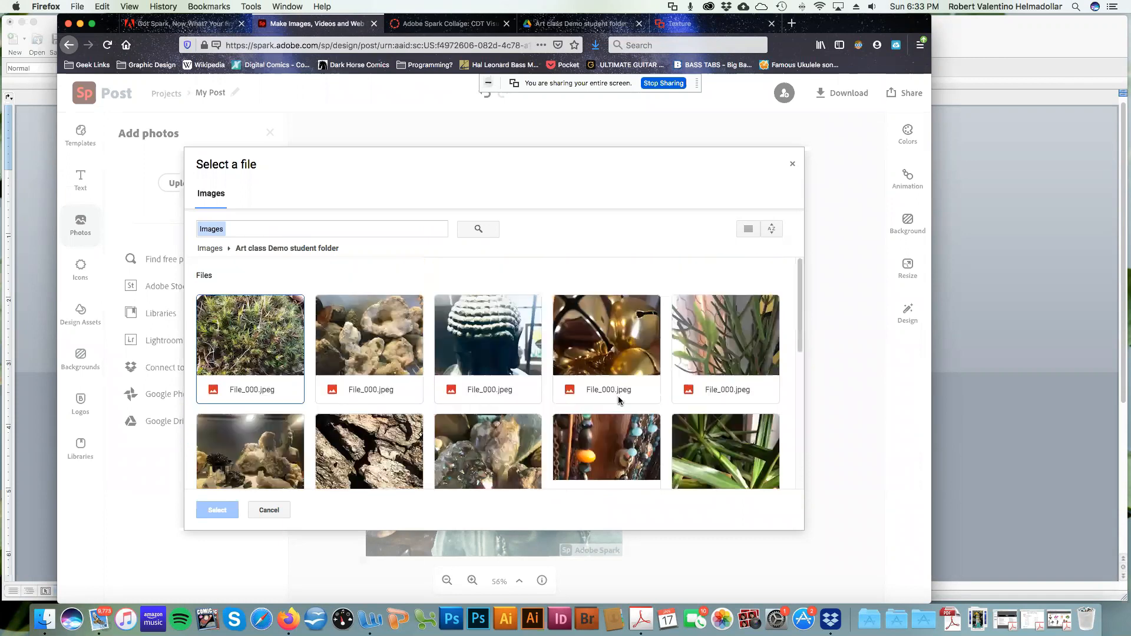
scroll(678, 383, "down", 3)
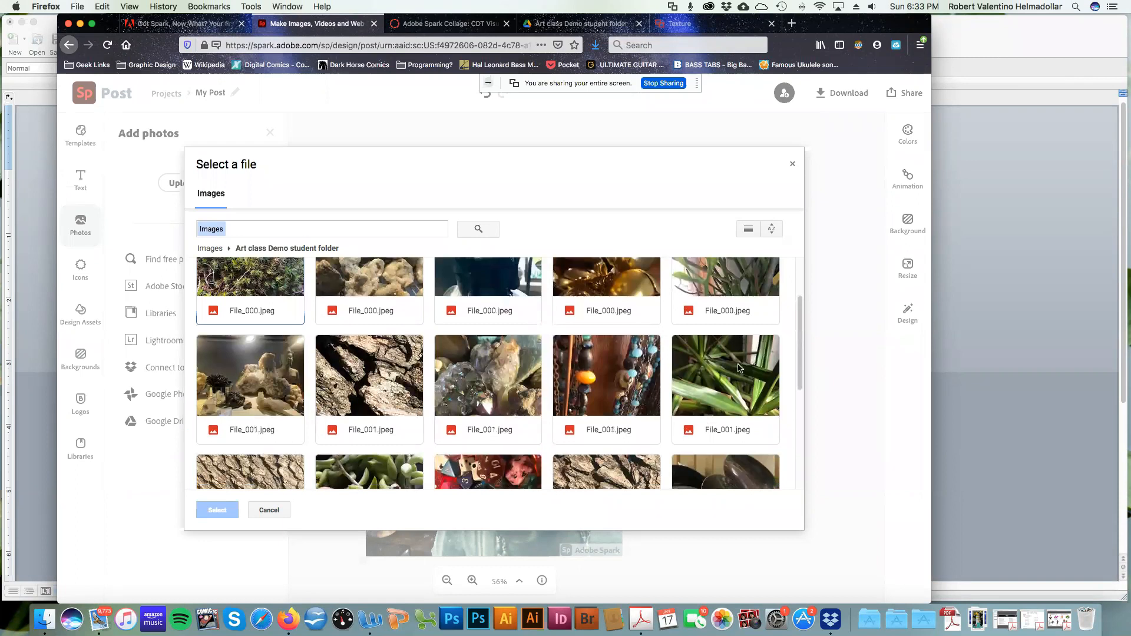
left_click(740, 368)
double_click(737, 370)
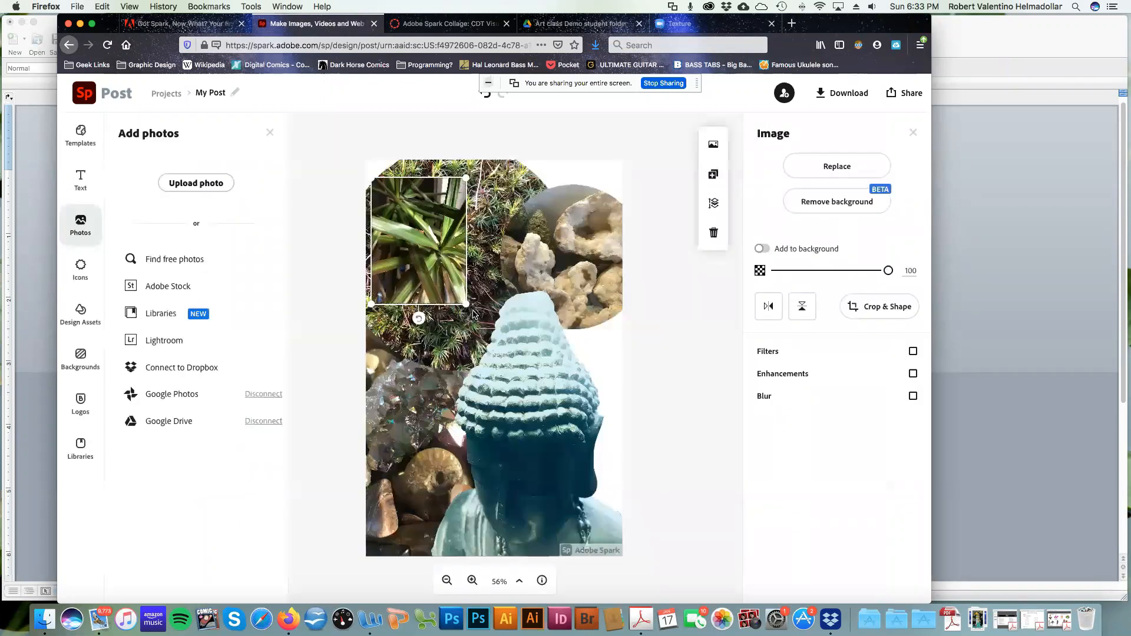
Enlarge the leaves photo to cover the page down to the Buddha's shoulders and move it down behind all other photos.
left_click_drag(472, 305, 631, 524)
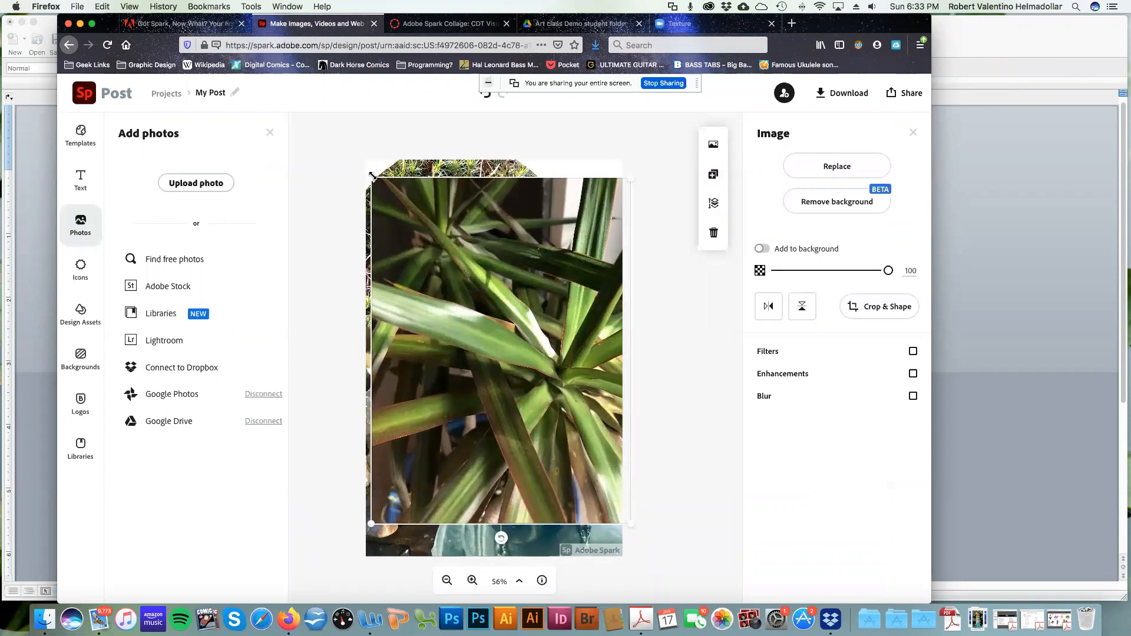
left_click_drag(370, 177, 362, 156)
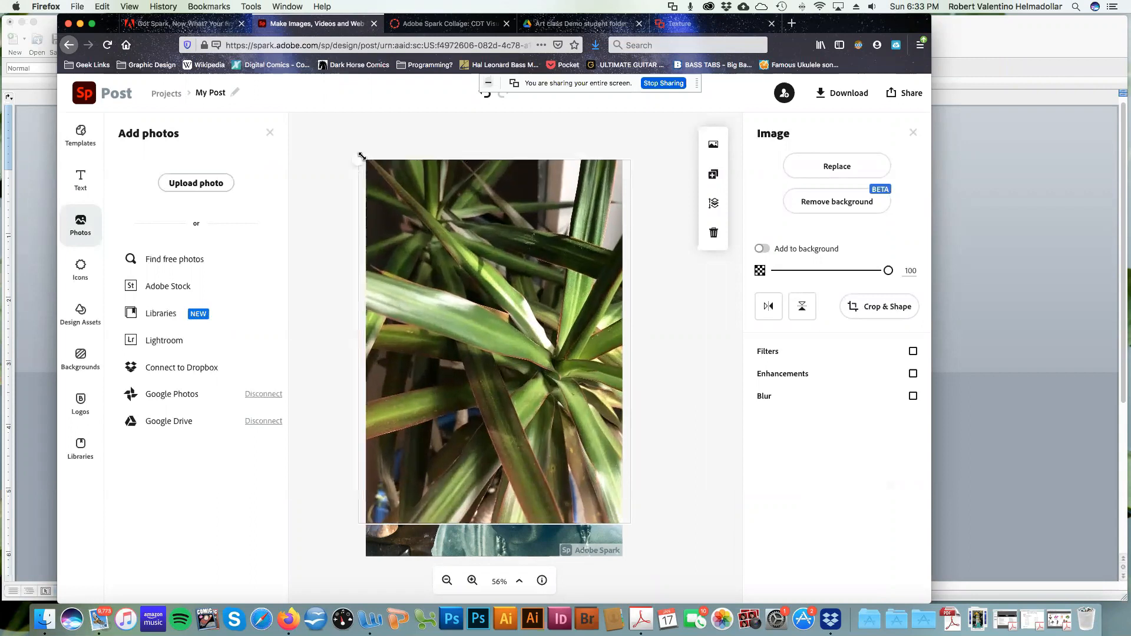
left_click(714, 204)
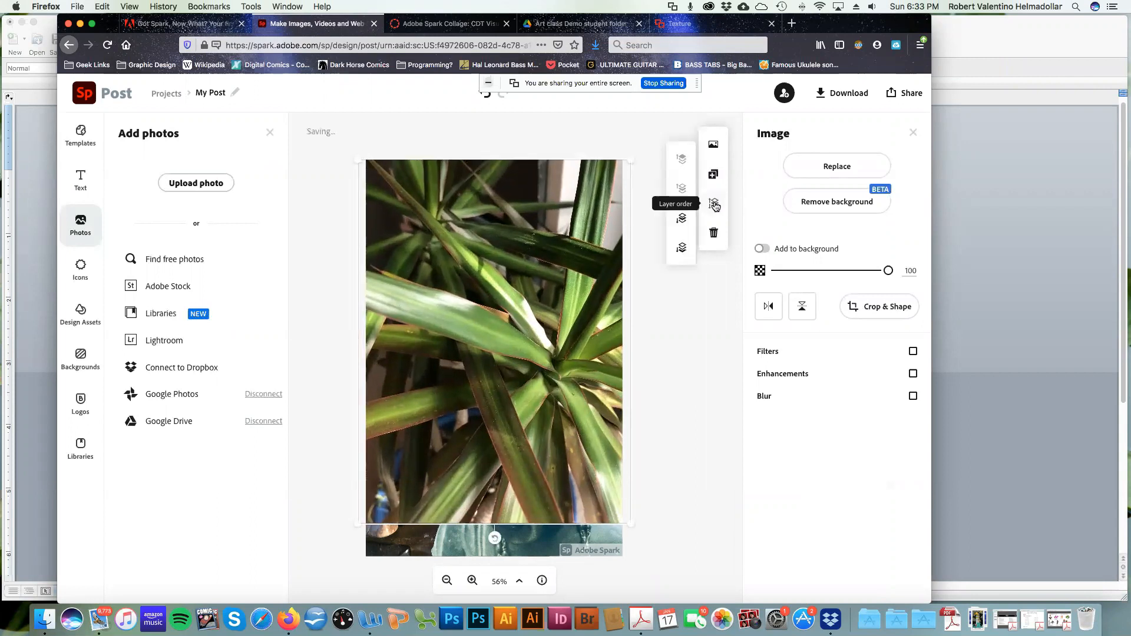
left_click(682, 219)
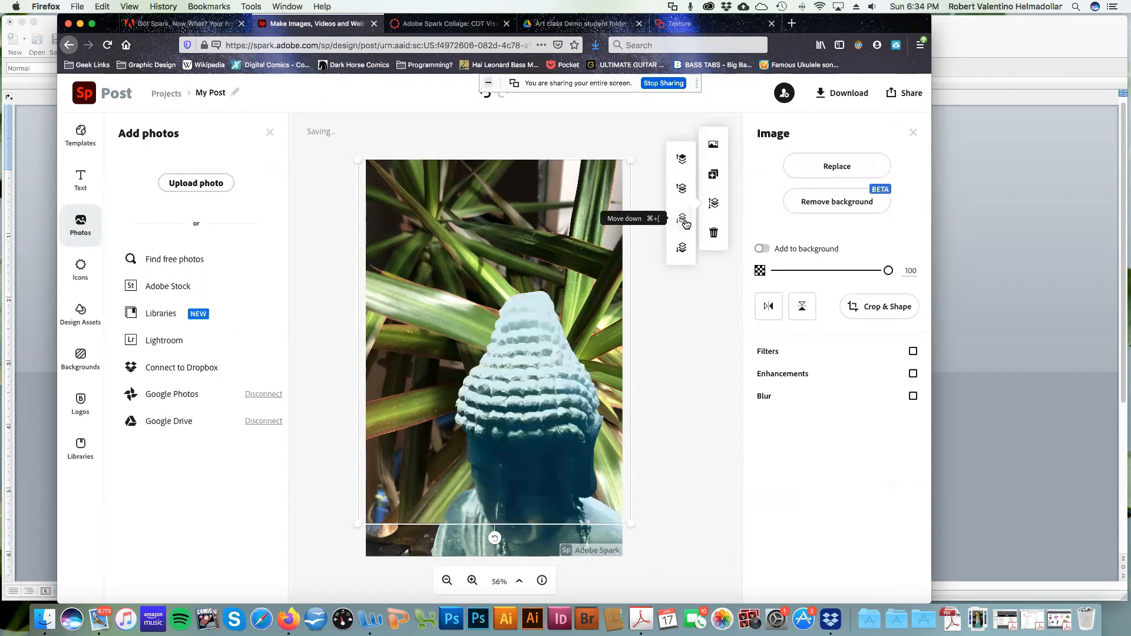
left_click(682, 219)
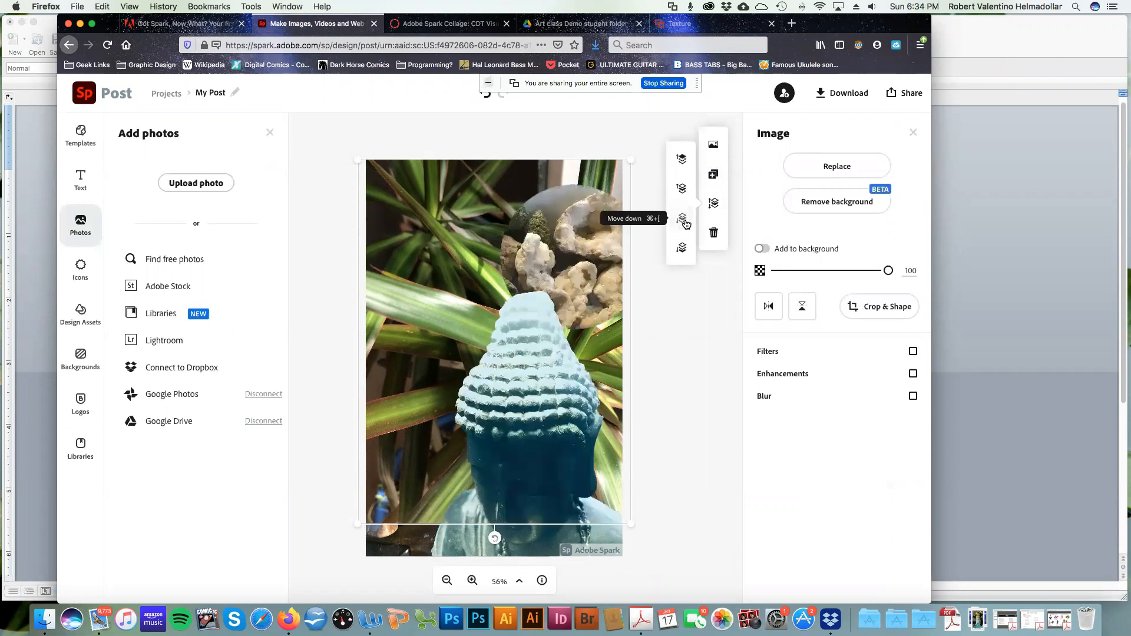
left_click(684, 221)
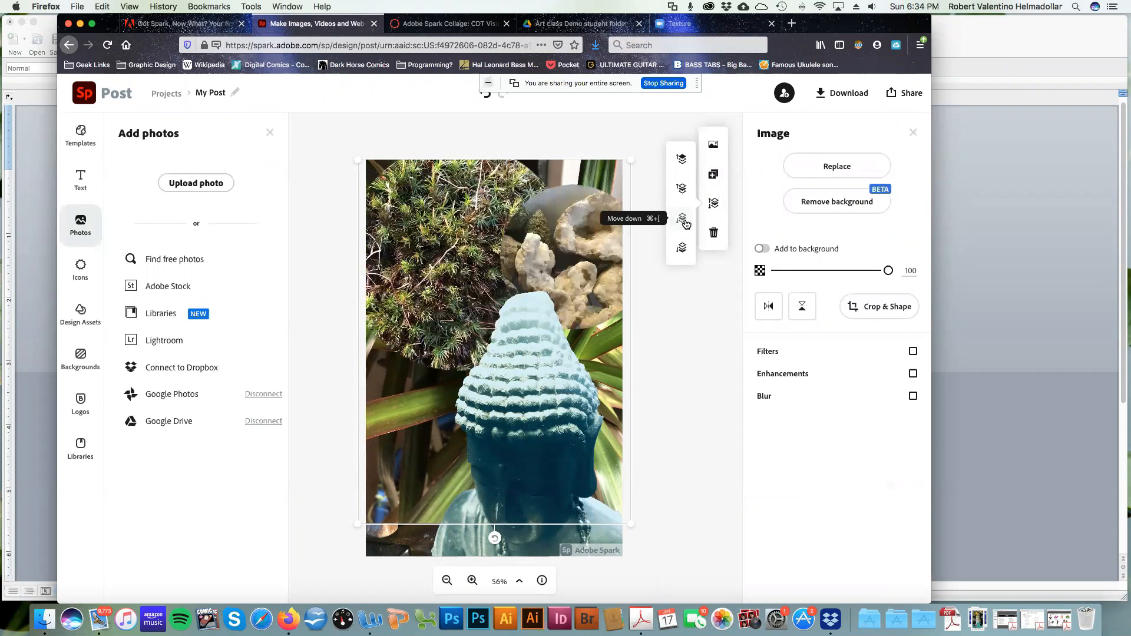
left_click(684, 221)
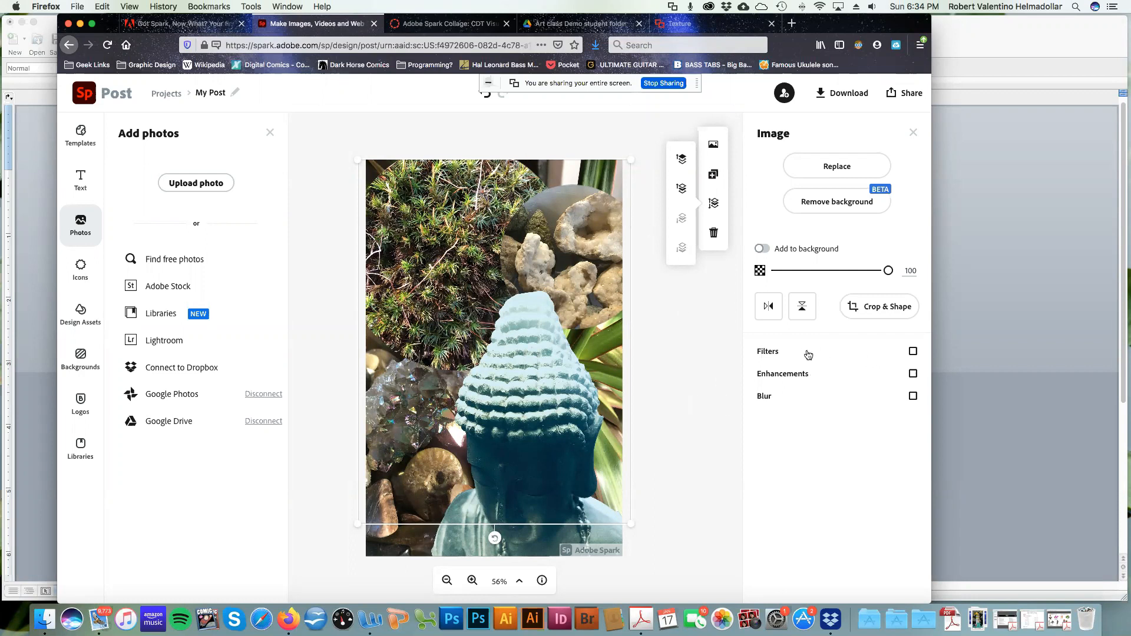
Compare the Colorize and Multiply filters on the leaves photo and keep Colorize.
left_click(778, 354)
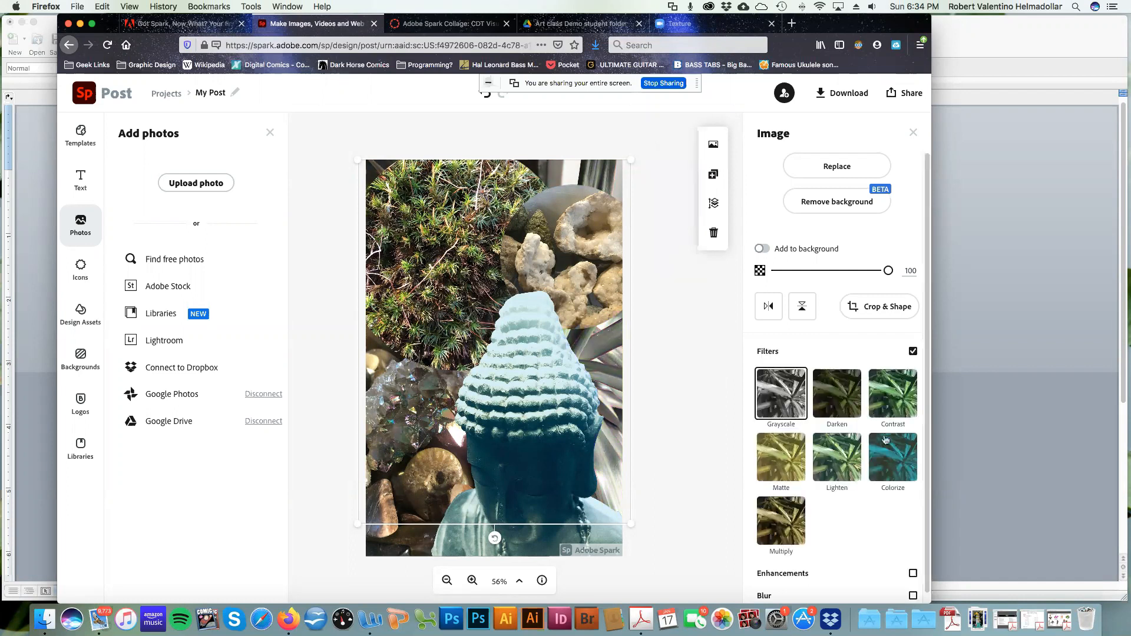
left_click(900, 453)
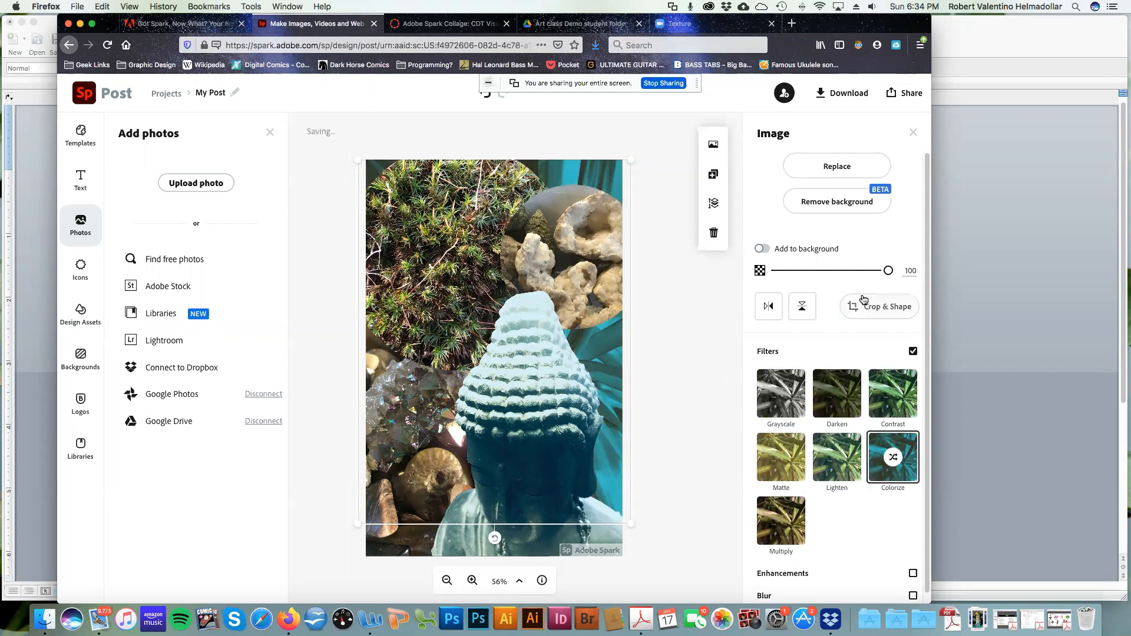
scroll(857, 304, "down", 1)
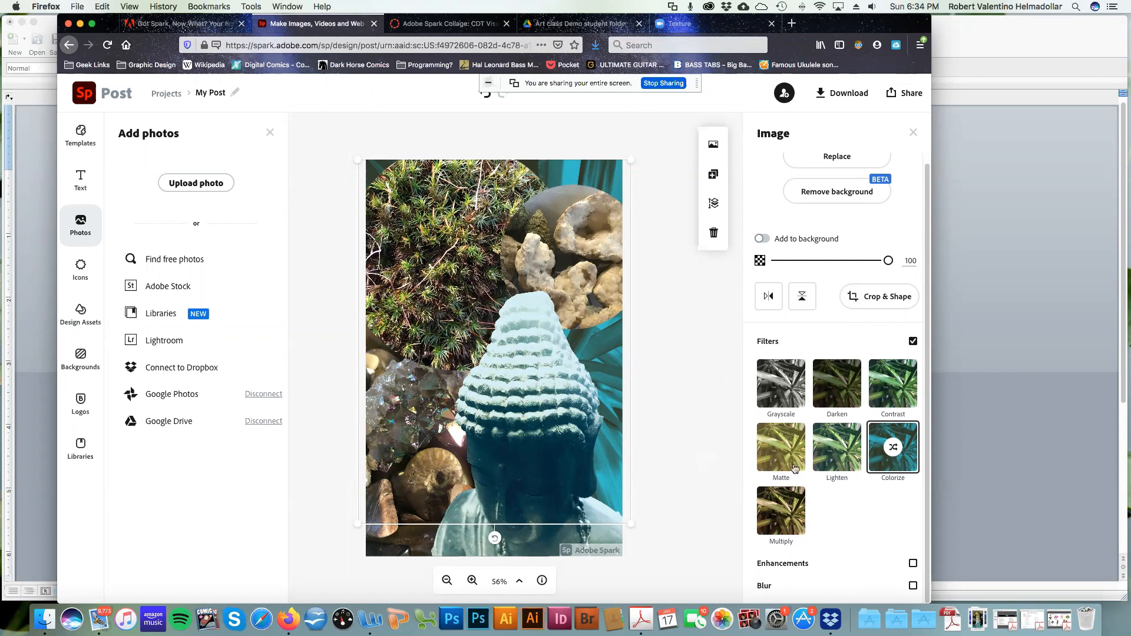
left_click(791, 511)
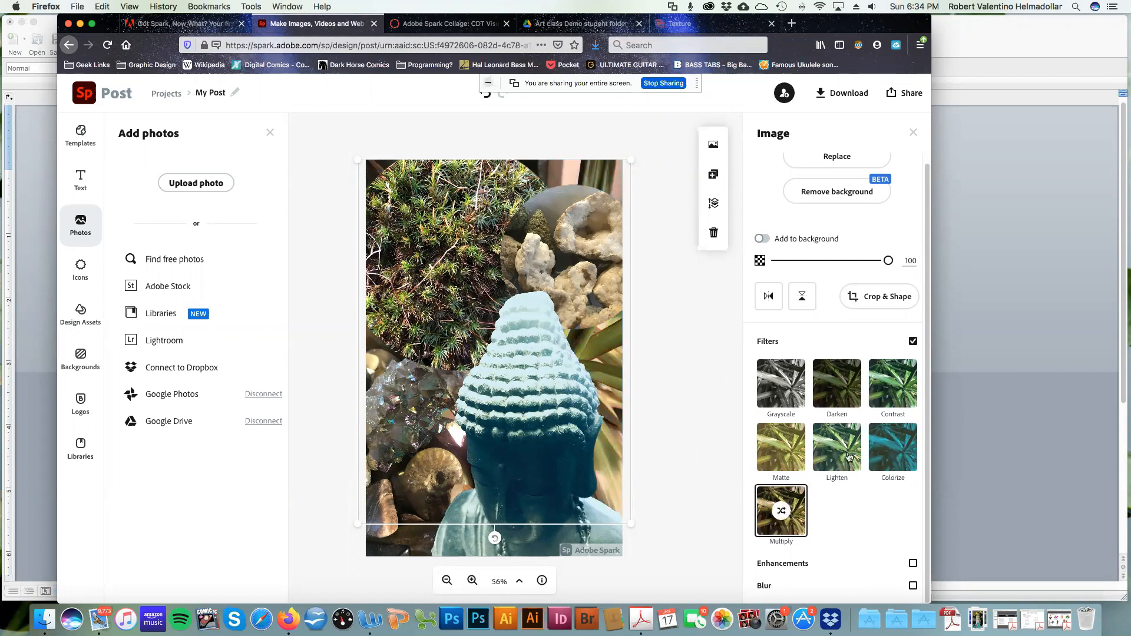
left_click(892, 448)
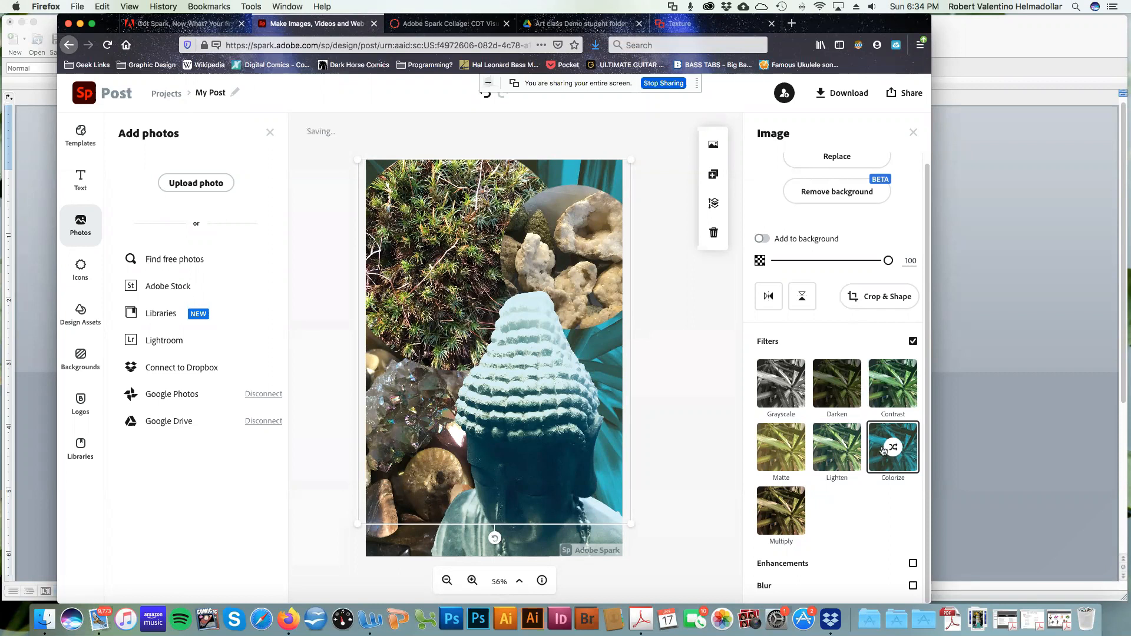
scroll(866, 510, "up", 1)
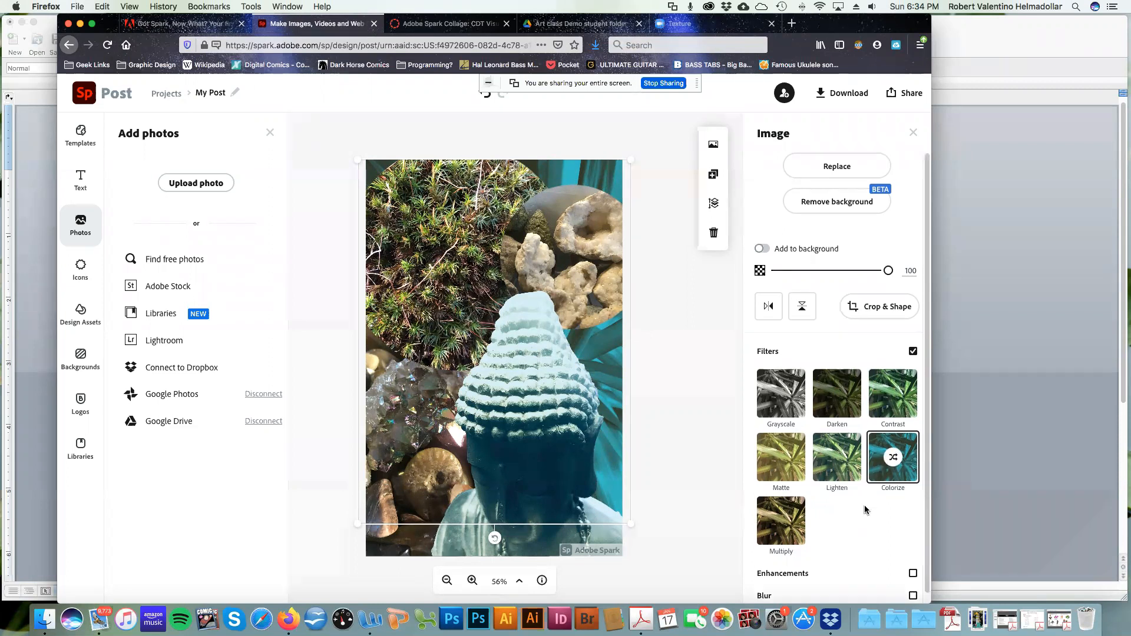
Turn on the Blur effect for the teal colorized leaves photo behind the Buddha.
scroll(864, 504, "down", 1)
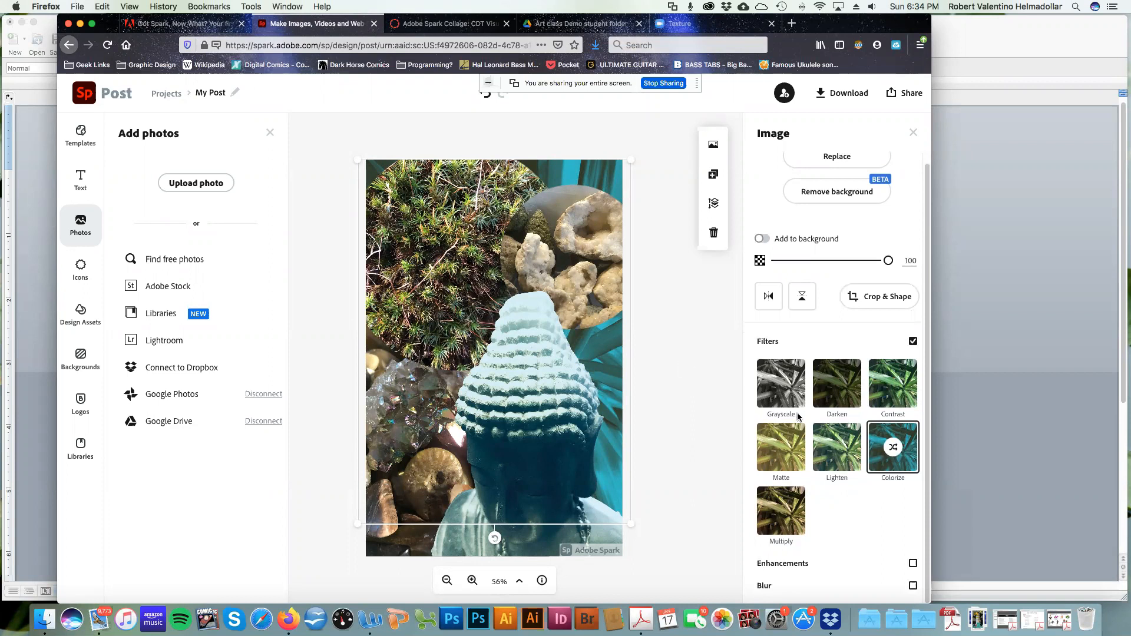
left_click(781, 588)
scroll(836, 566, "down", 2)
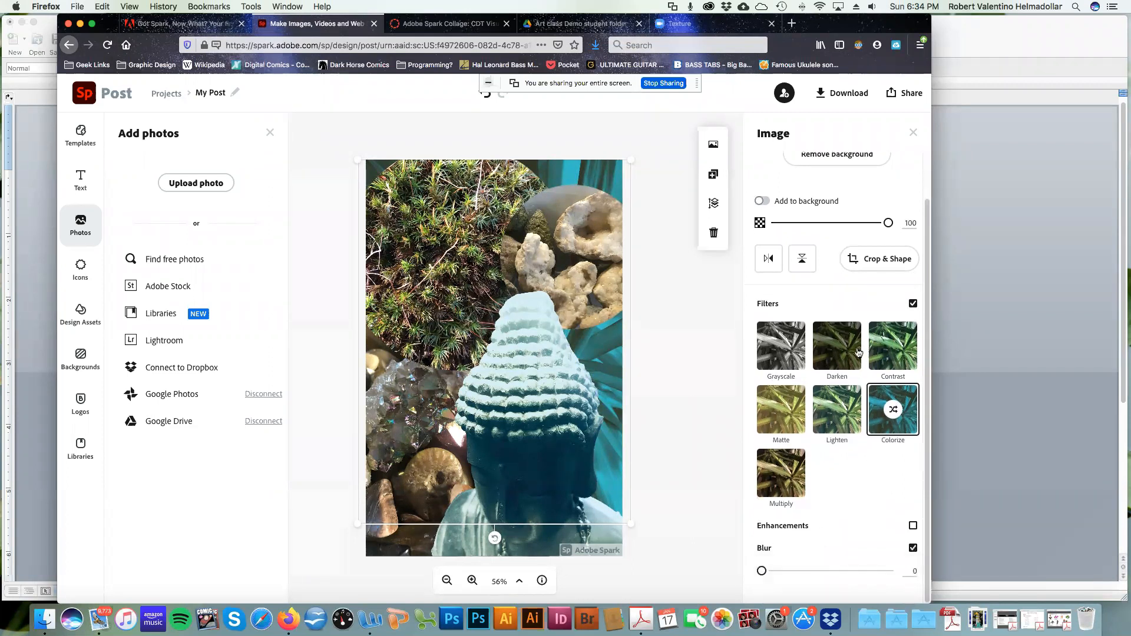
Switch the leaves photo's filter off and on again, and cycle its Colorize variations through orange and gold back to teal.
left_click(771, 303)
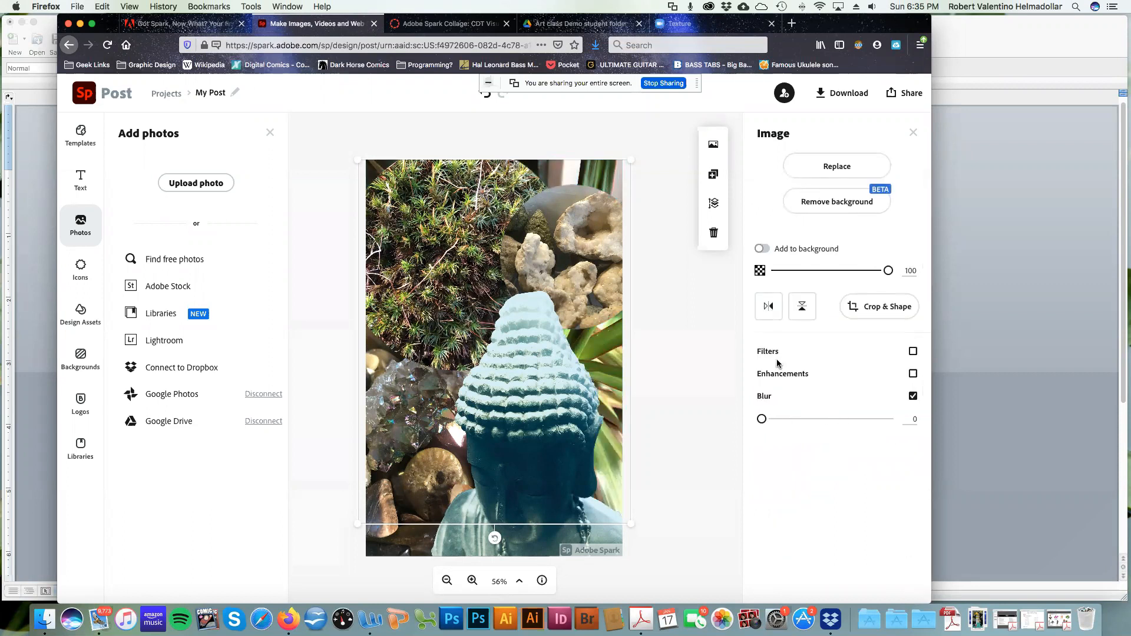
left_click(913, 352)
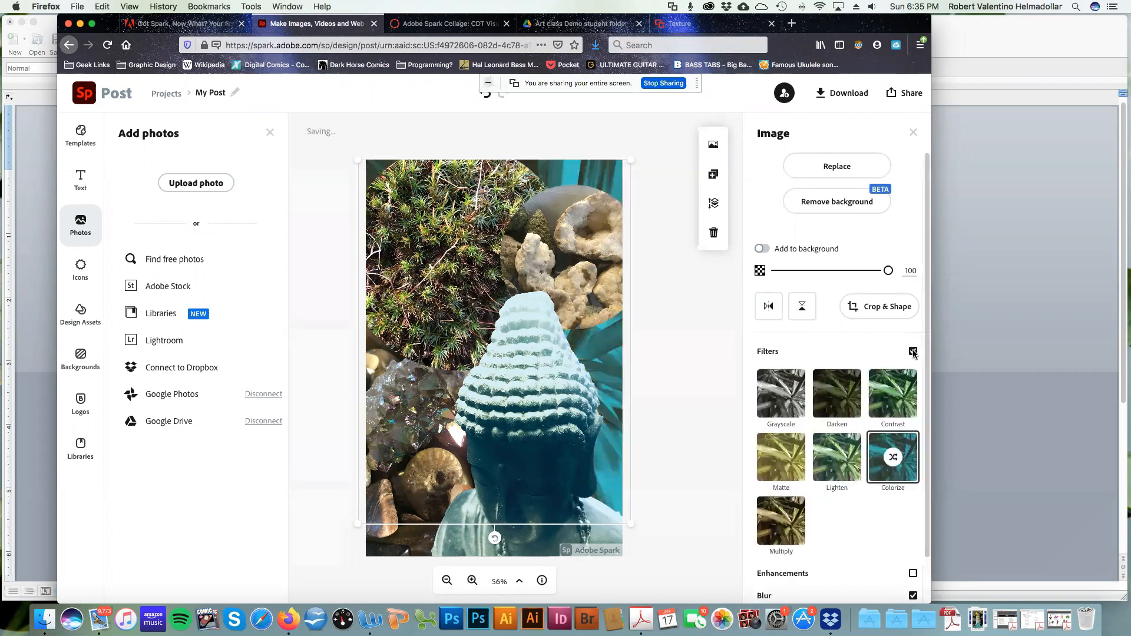
left_click(903, 466)
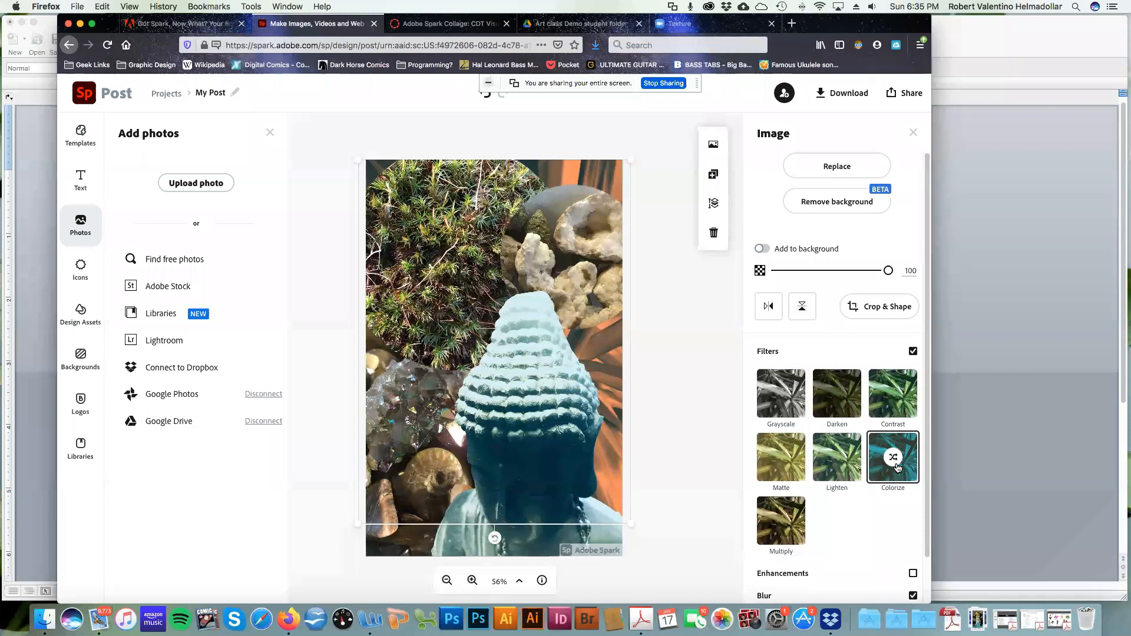
left_click(897, 467)
left_click(897, 467)
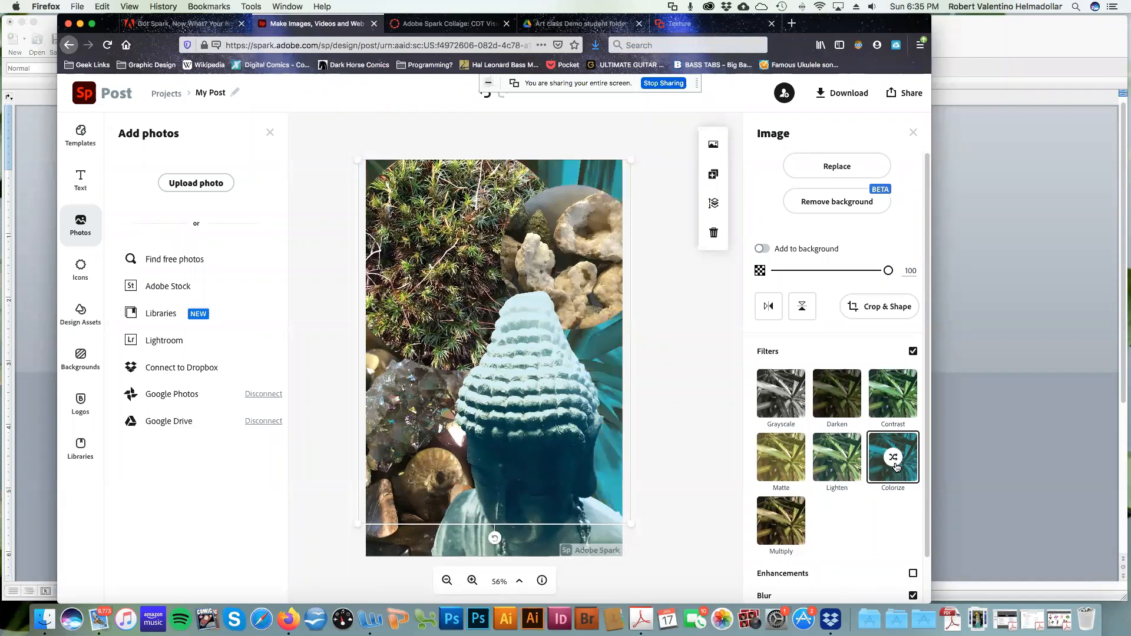
left_click(897, 467)
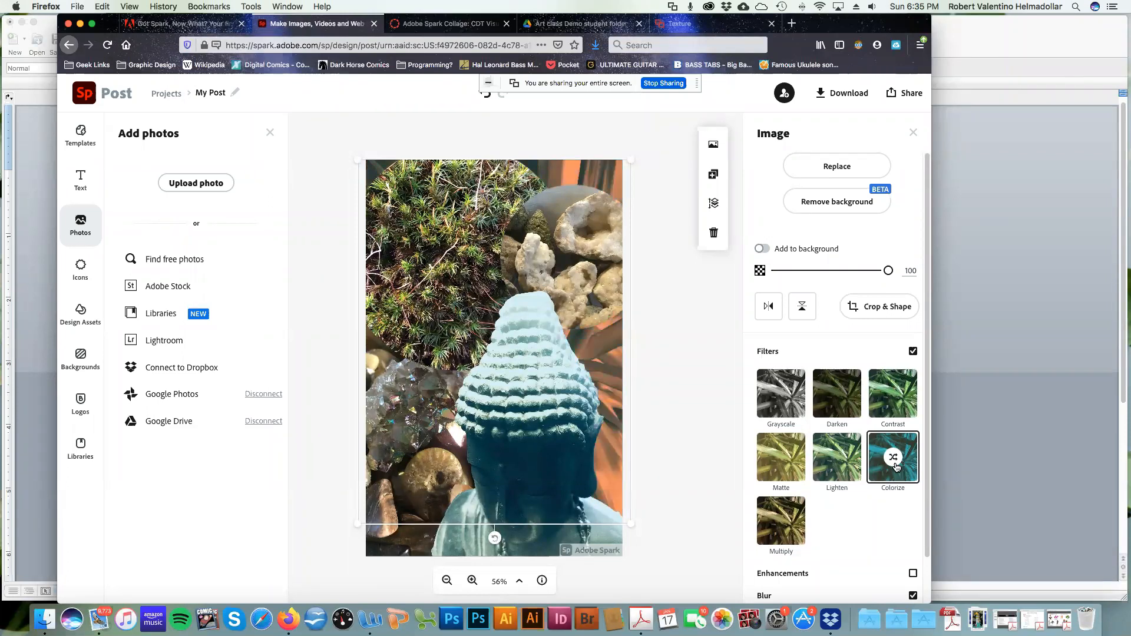
left_click(896, 467)
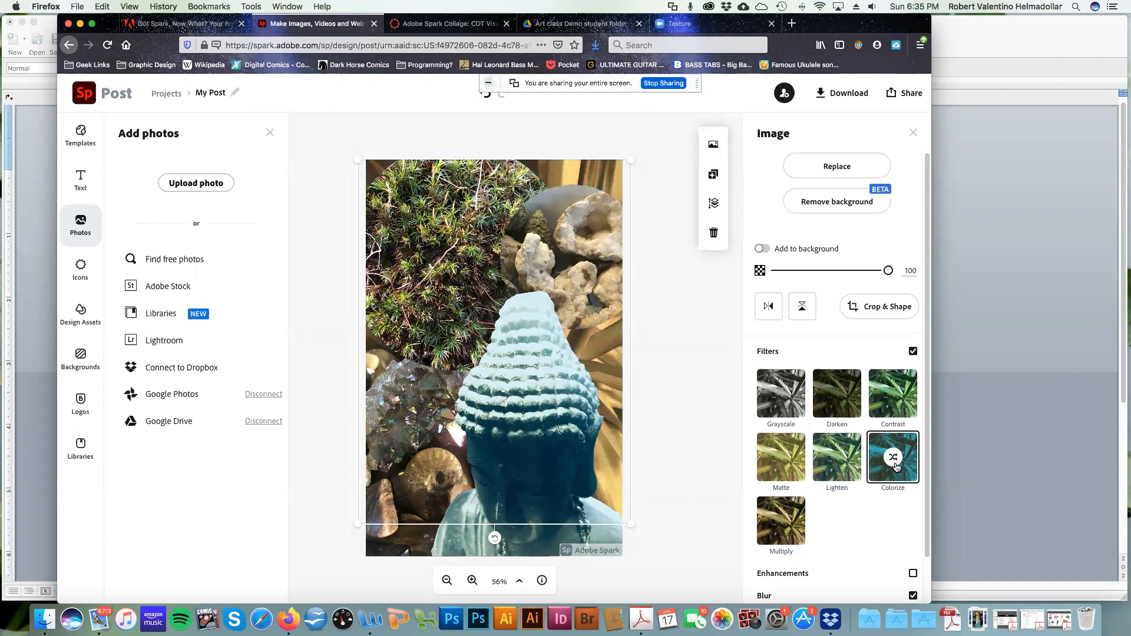
Set the blur amount of the leaves photo to 7.
scroll(888, 530, "down", 1)
scroll(889, 527, "down", 1)
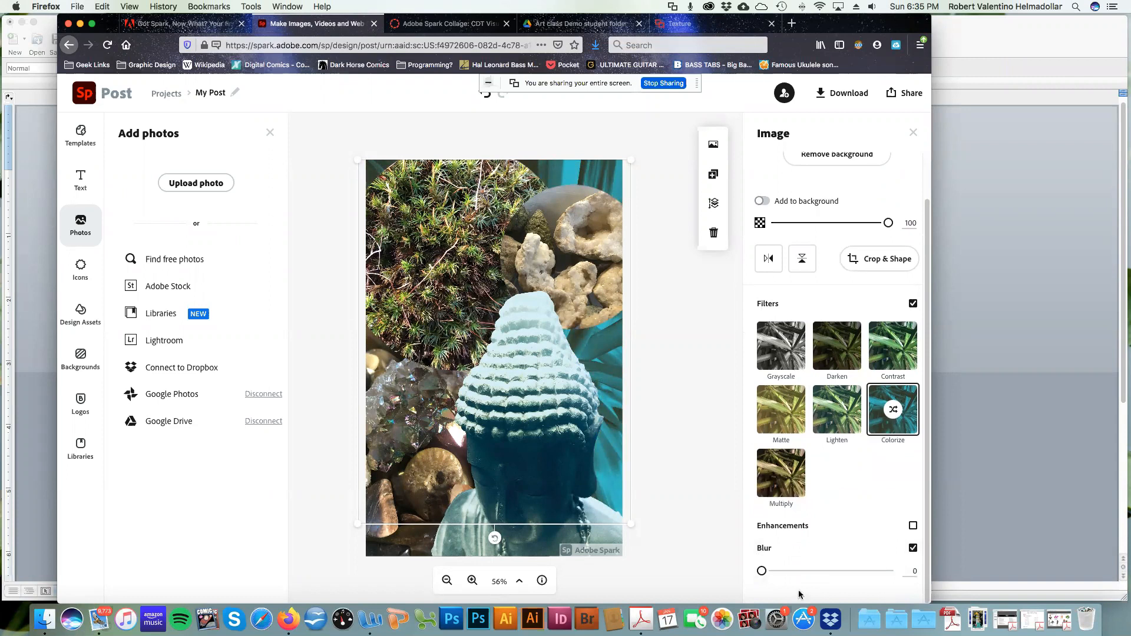
mouse_move(760, 570)
left_mouse_down()
mouse_move(777, 575)
mouse_move(768, 576)
left_mouse_up()
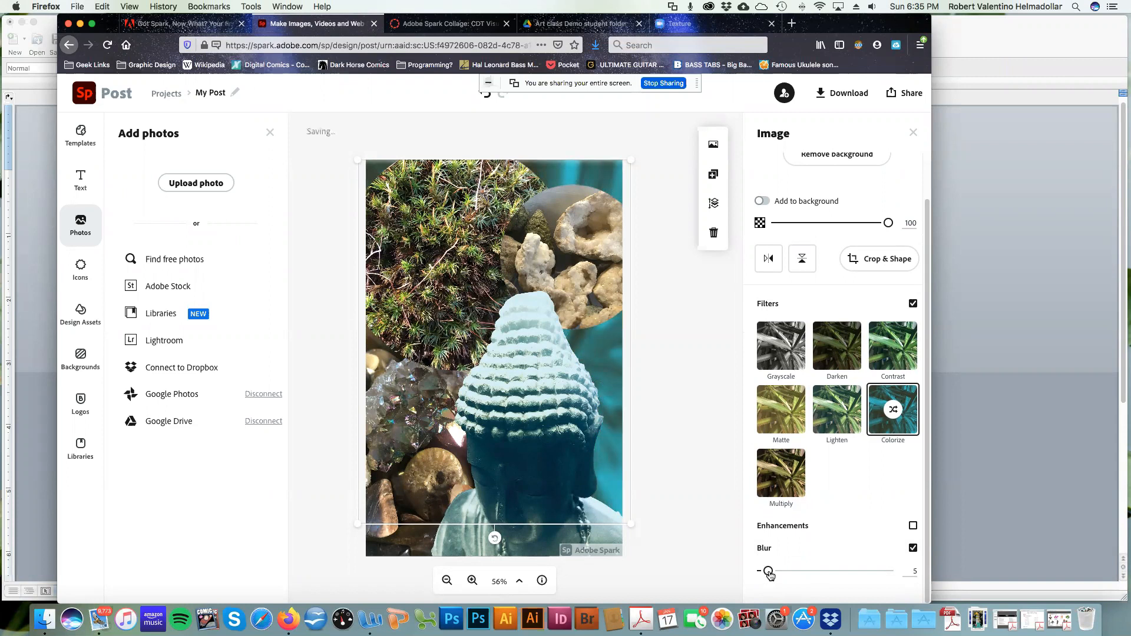
left_click_drag(769, 575, 766, 576)
left_click_drag(768, 574, 770, 571)
left_click_drag(770, 575, 770, 577)
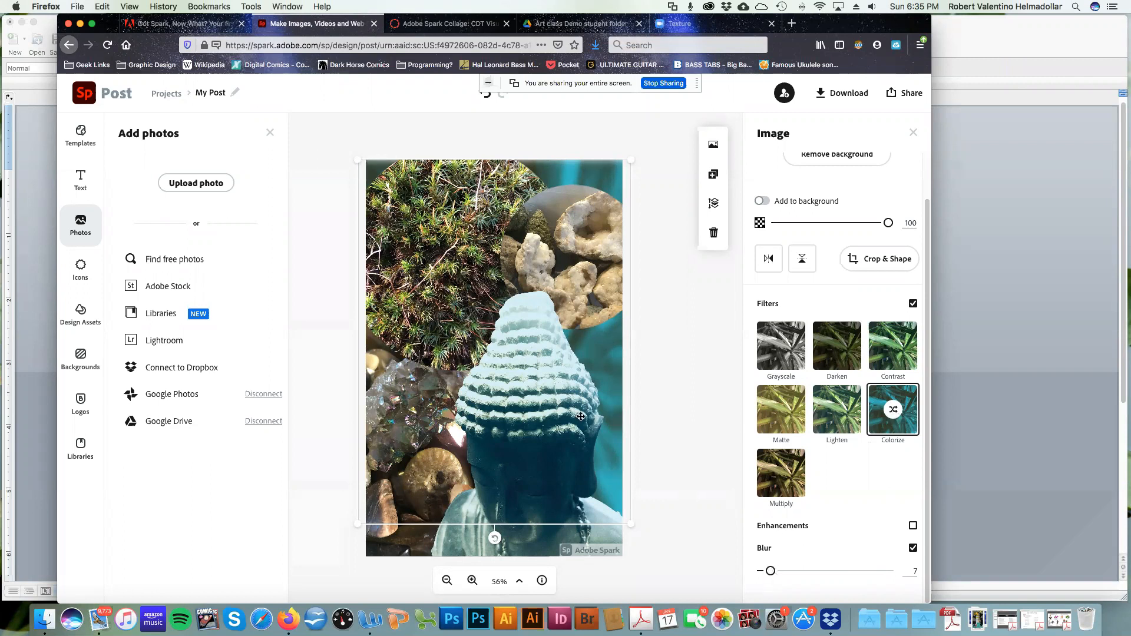
Preview the orange and gold Colorize variations on the blurred leaves photo and return to teal.
left_click(894, 410)
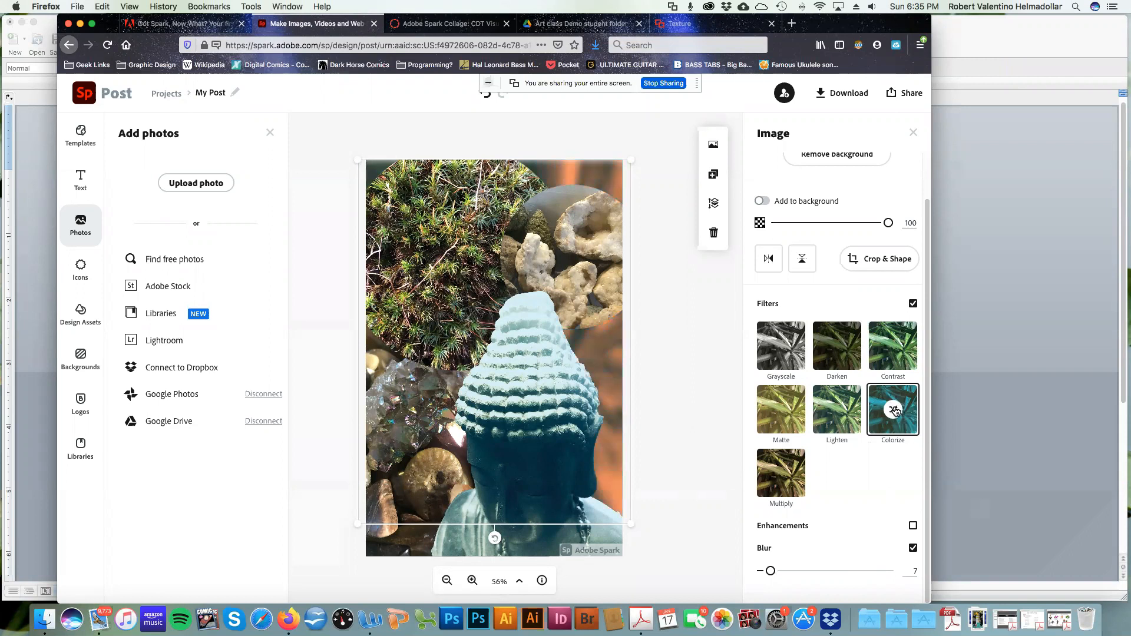
left_click(894, 410)
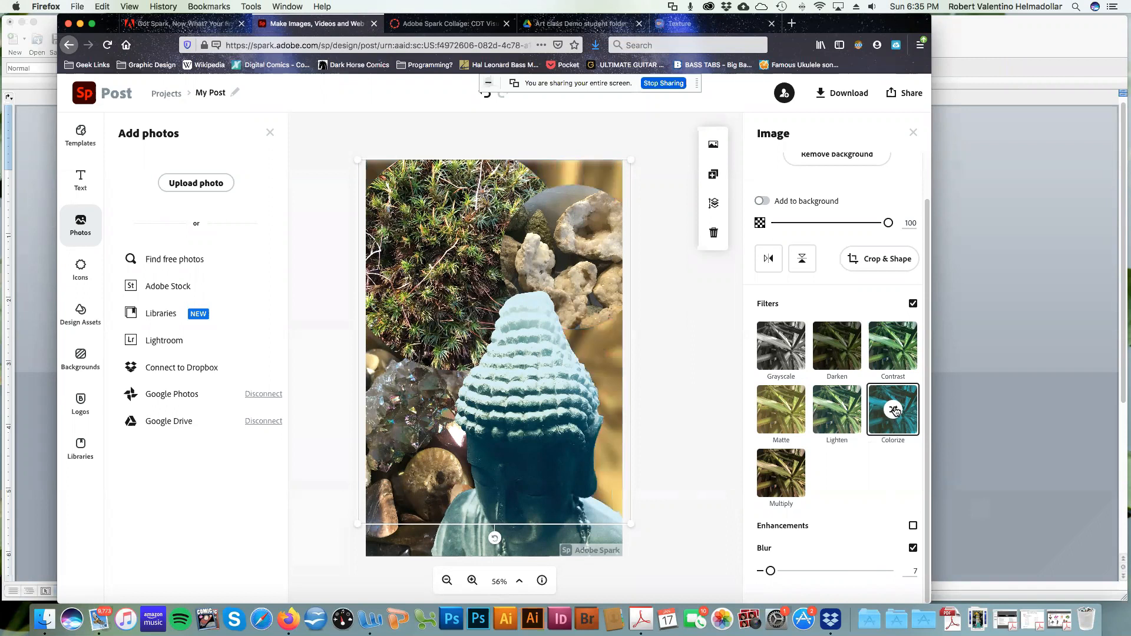
left_click(894, 410)
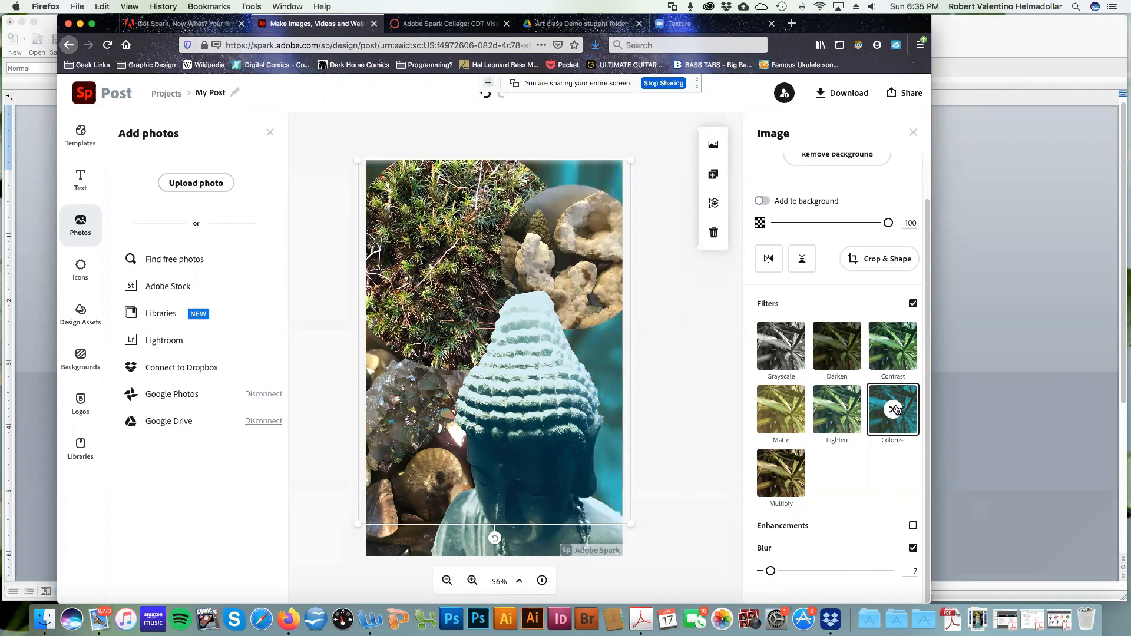
left_click(893, 409)
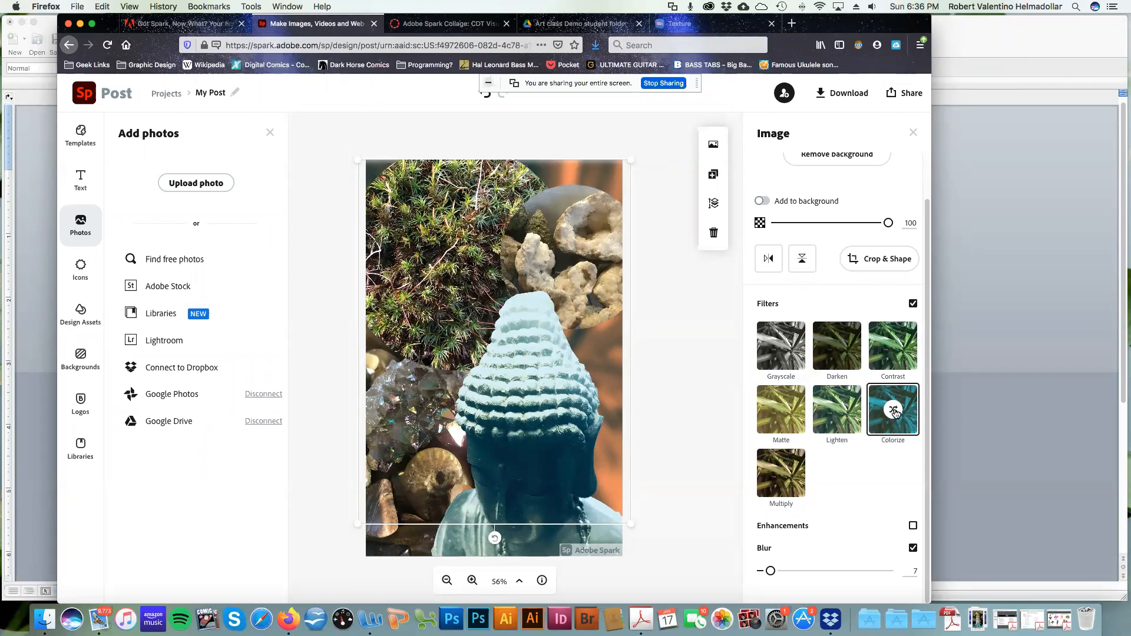
left_click(894, 413)
left_click(894, 412)
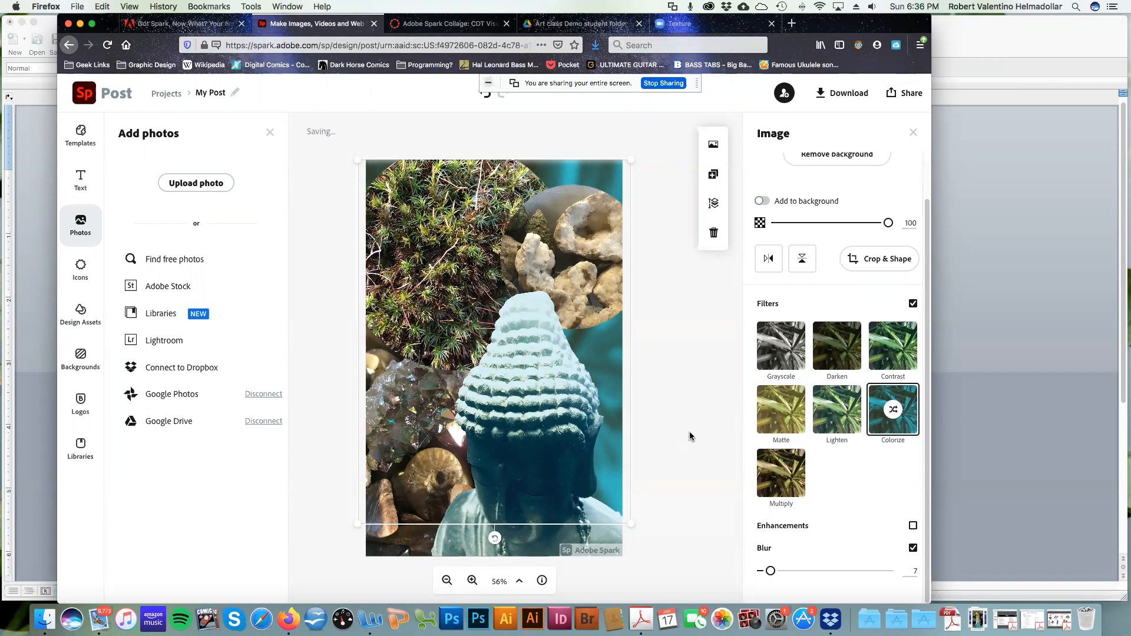
Try the Colorize, Lighten and Matte filters on the round photo of pale rocks, settle on Contrast, and deselect the photo.
left_click(619, 293)
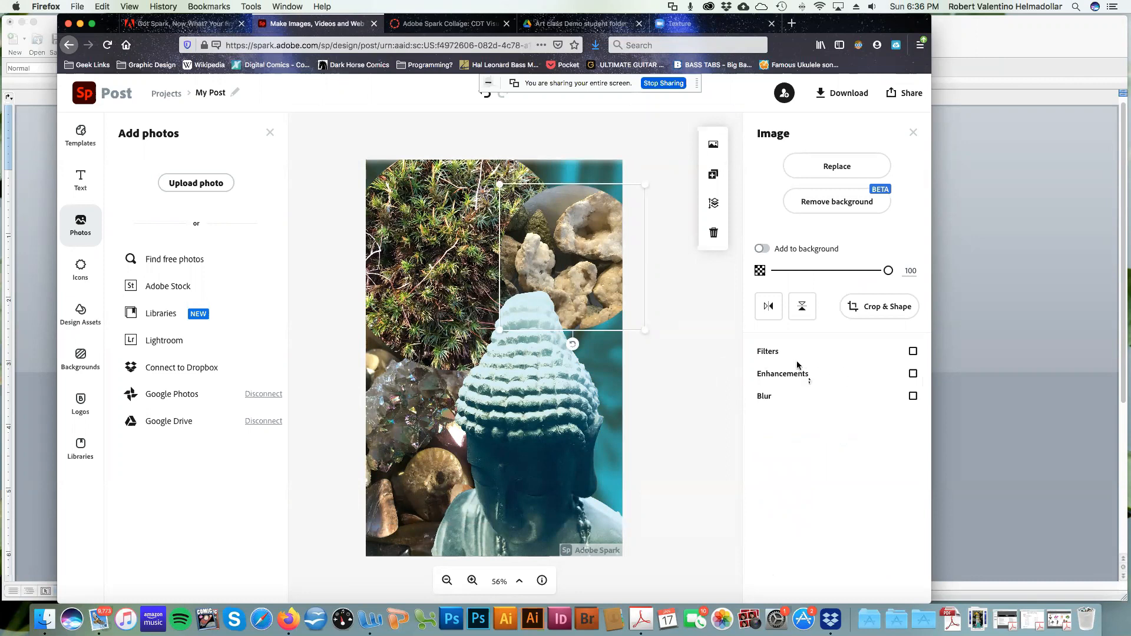
left_click(783, 352)
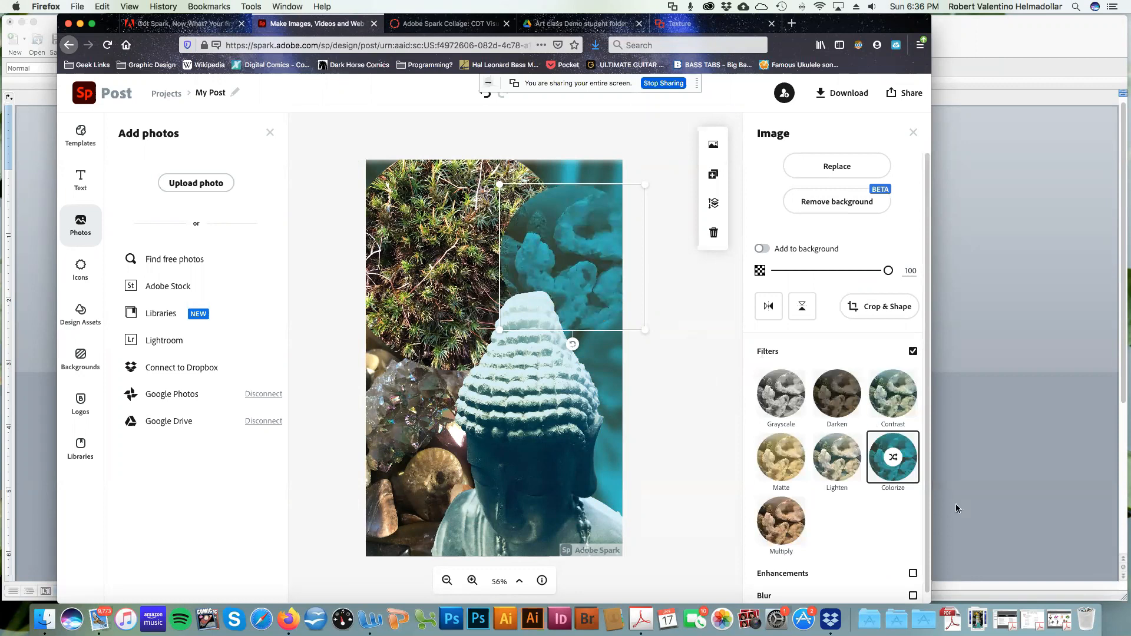
left_click(832, 462)
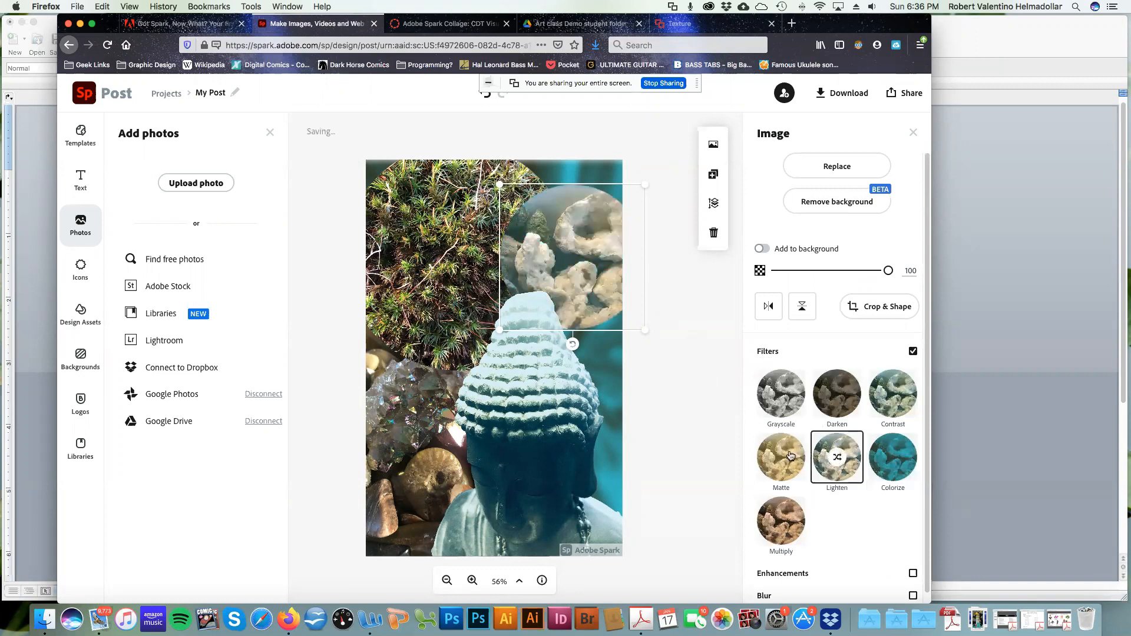
left_click(790, 455)
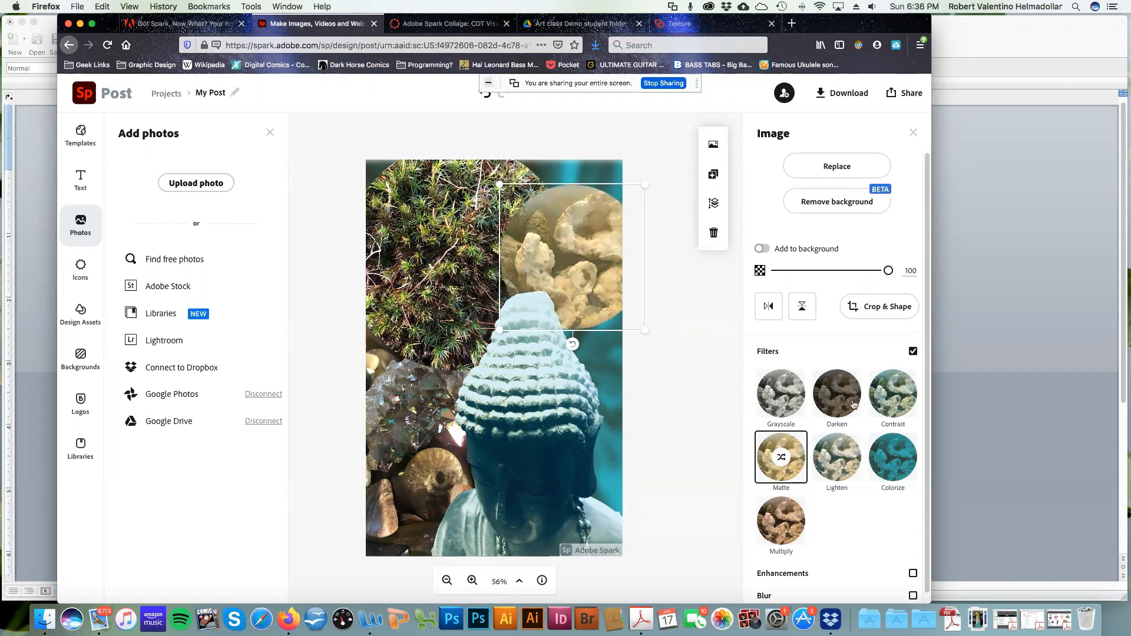
left_click(893, 401)
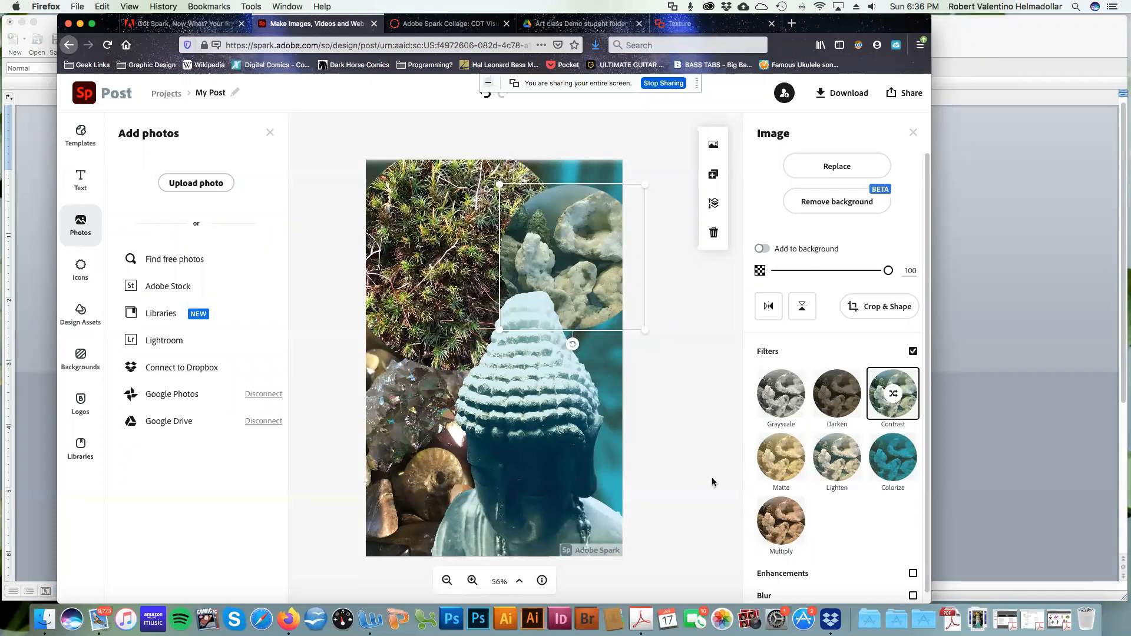
left_click(717, 414)
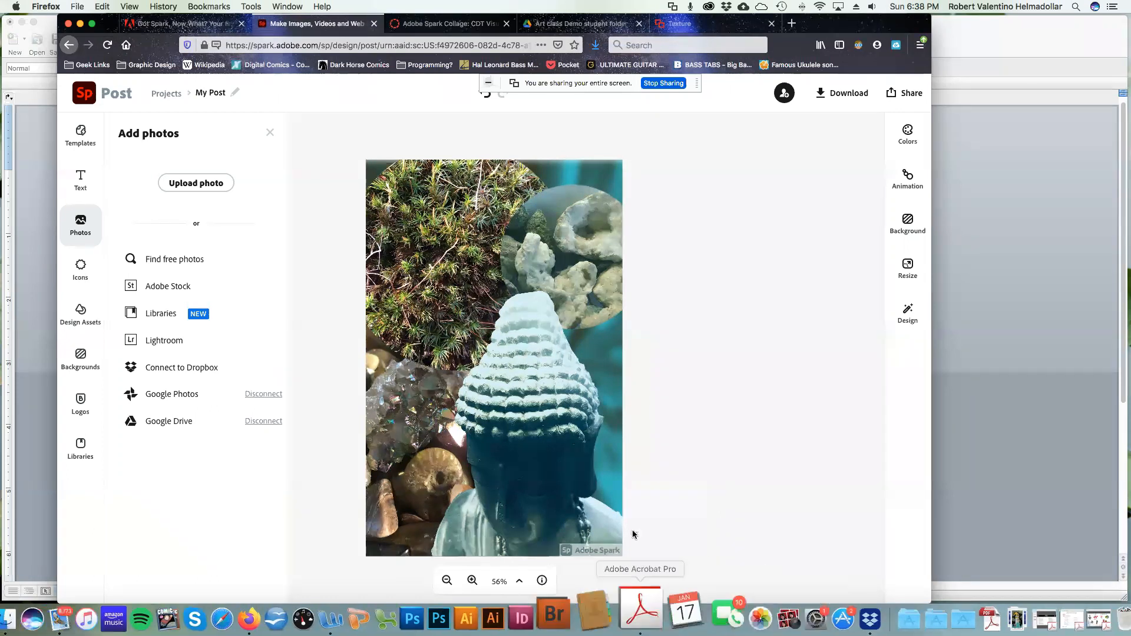
Switch to the Zoom meeting and stop its recording.
left_click(669, 24)
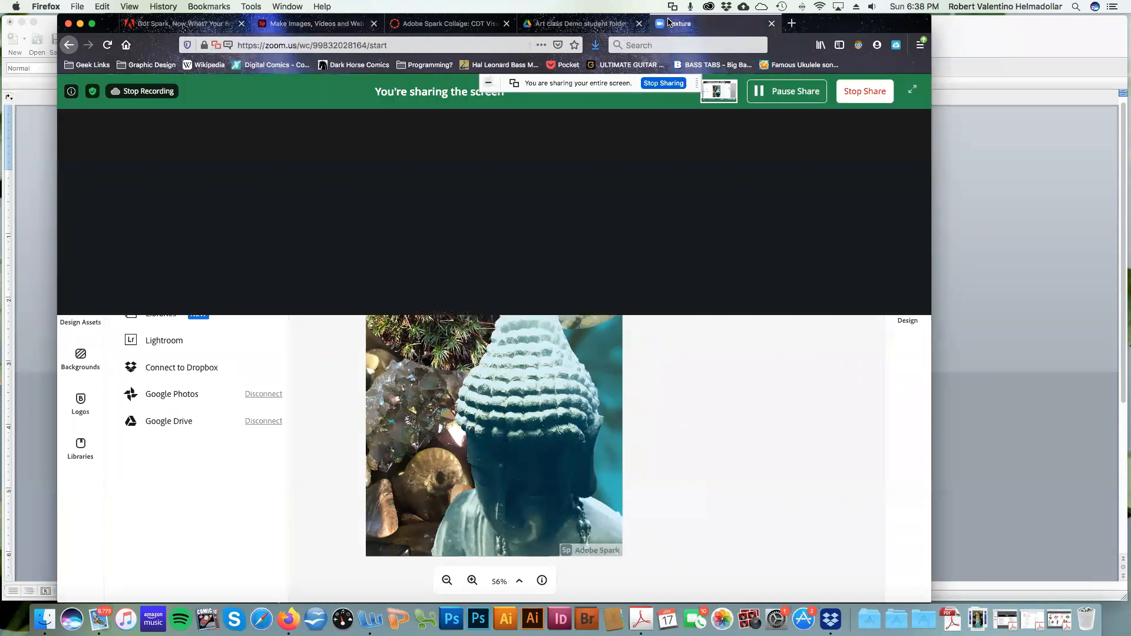
left_click(543, 585)
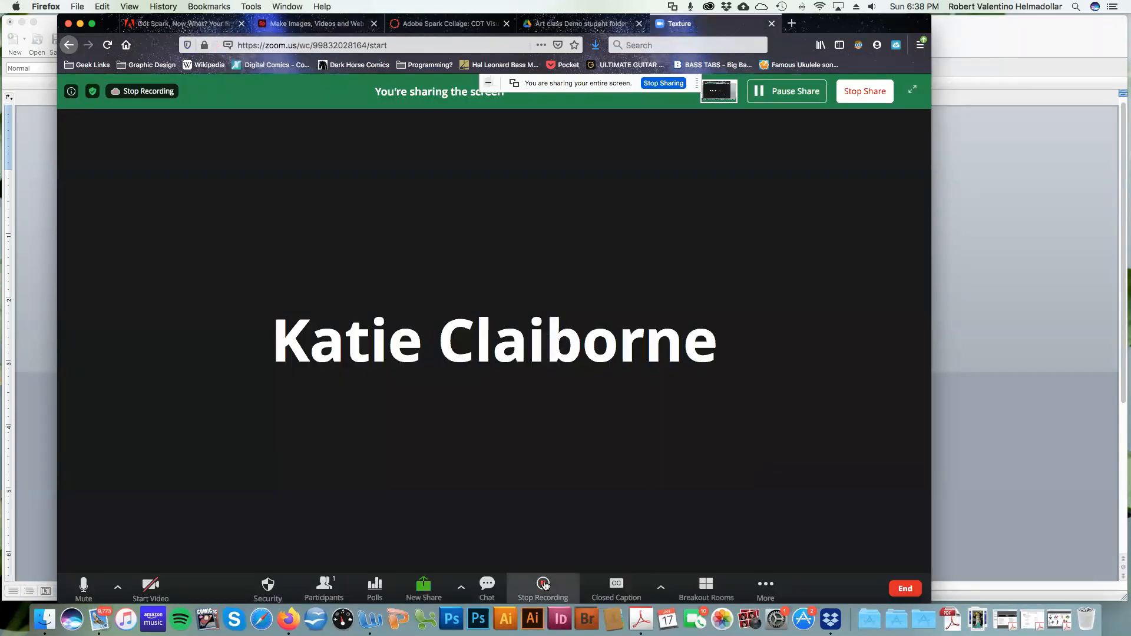